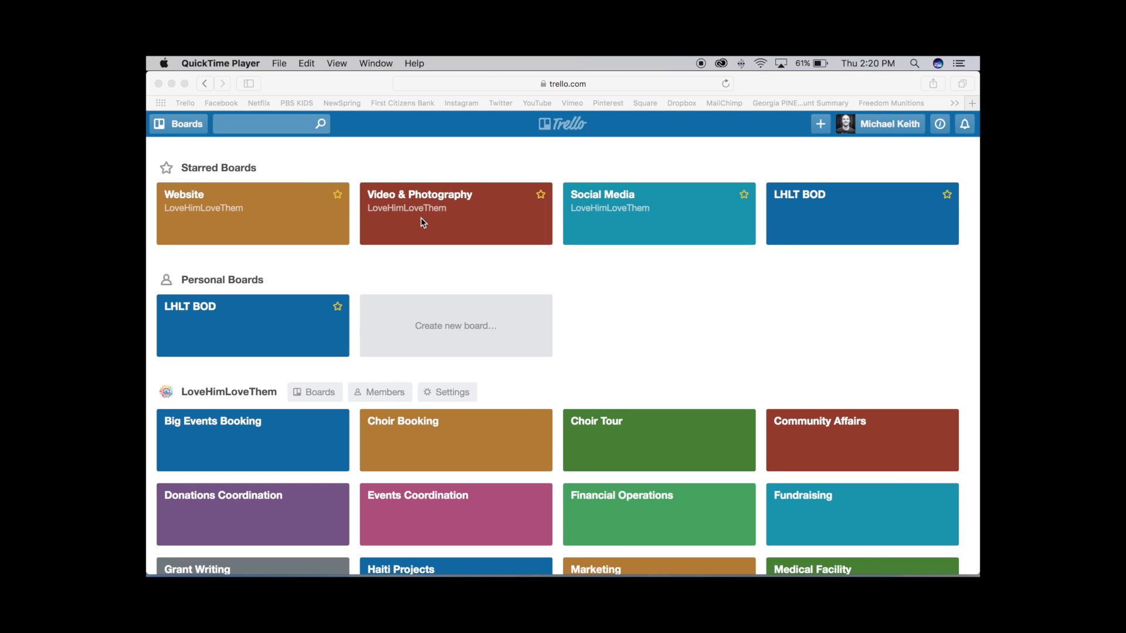
# - Look over the LovesHimLoveThem team boards and open the starred Video & Photography board
pyautogui.scroll(-6, 543, 308)
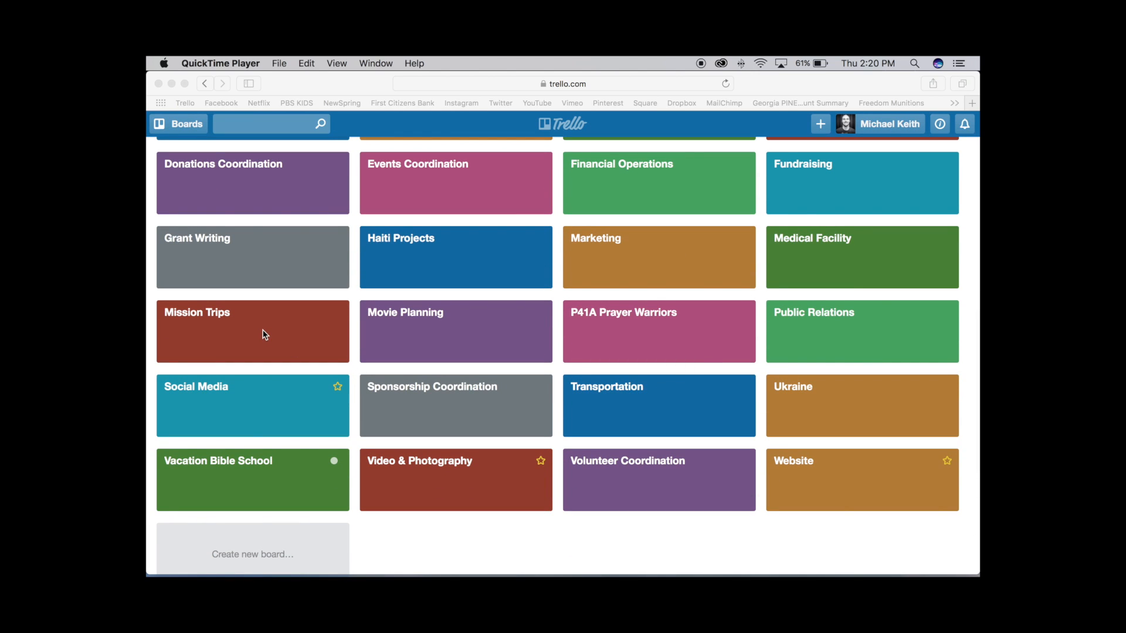
pyautogui.scroll(6, 277, 332)
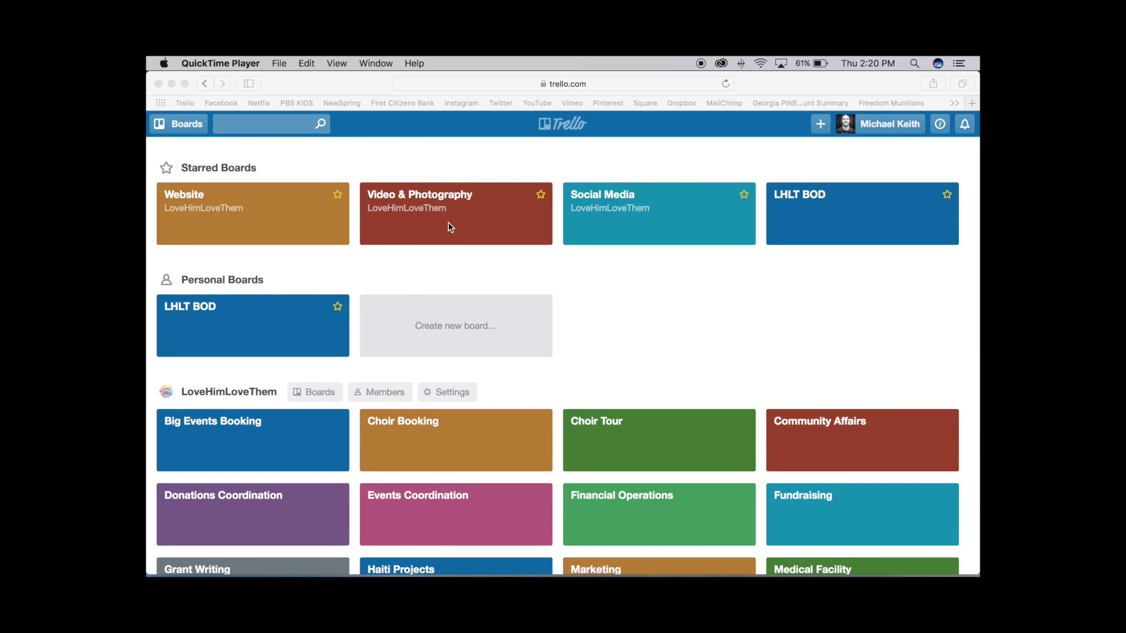
pyautogui.scroll(-1, 449, 226)
pyautogui.scroll(-5, 450, 227)
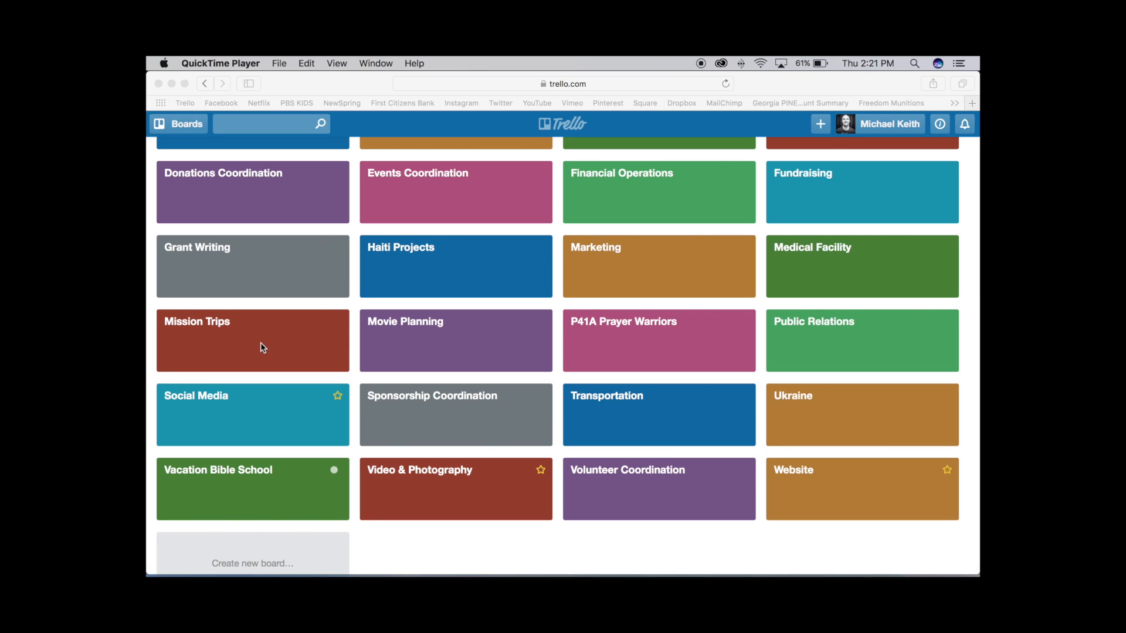
pyautogui.scroll(1, 287, 346)
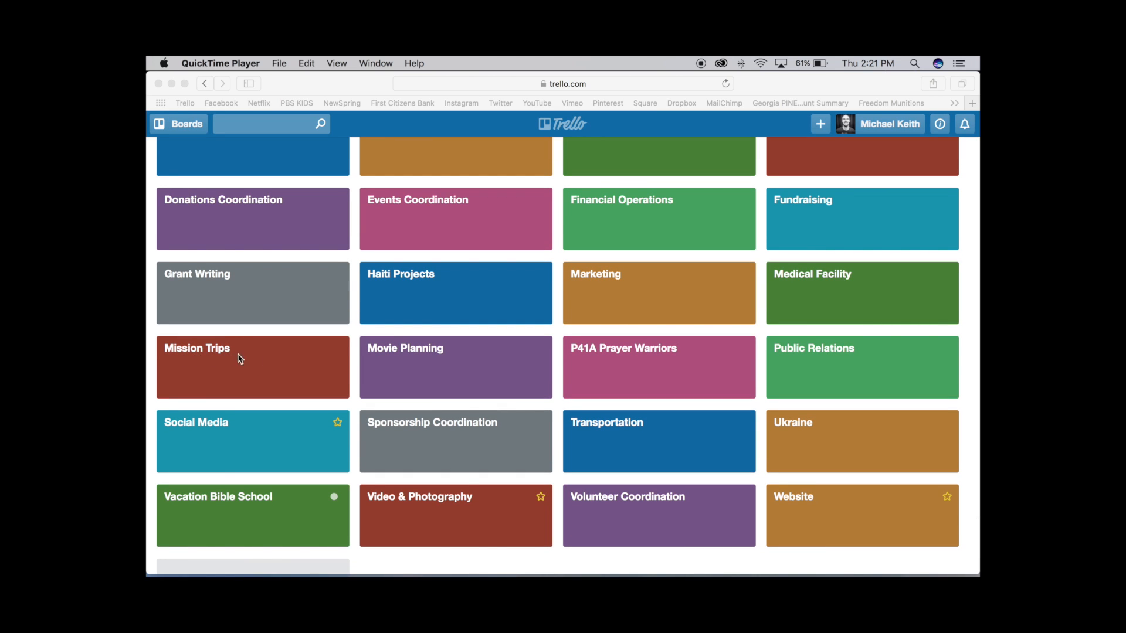
pyautogui.scroll(10, 337, 356)
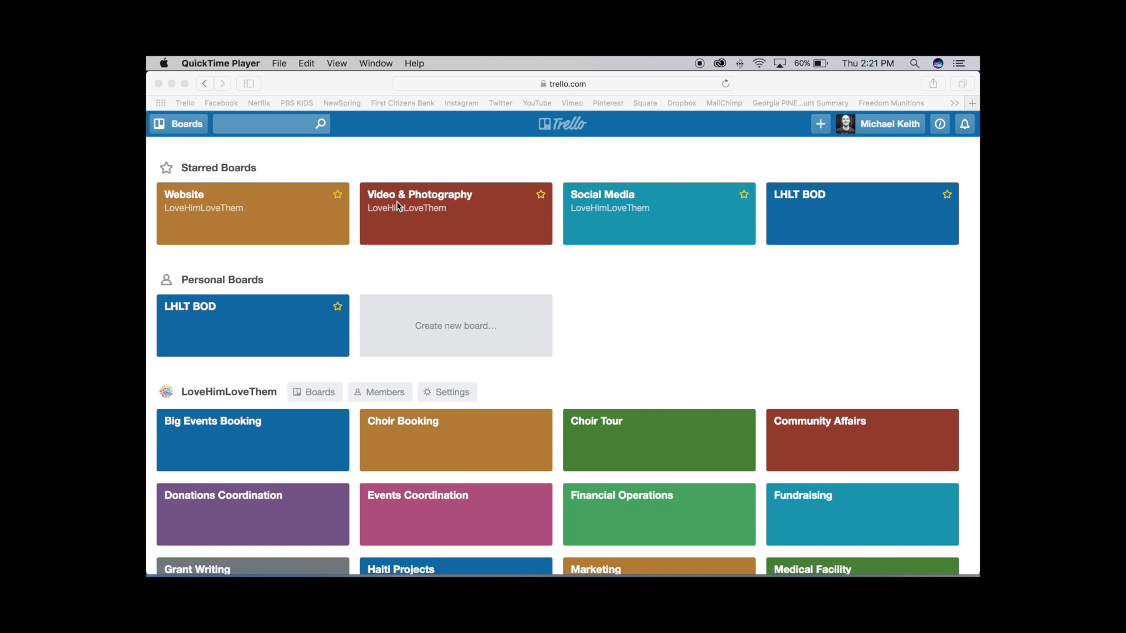
pyautogui.click(434, 203)
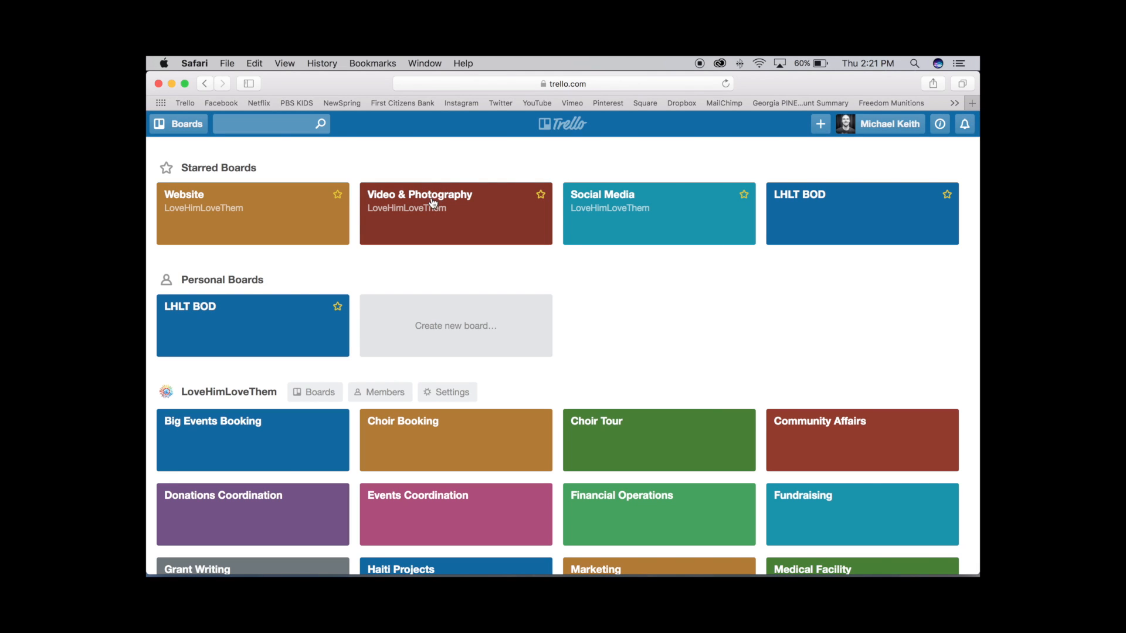
pyautogui.click(436, 206)
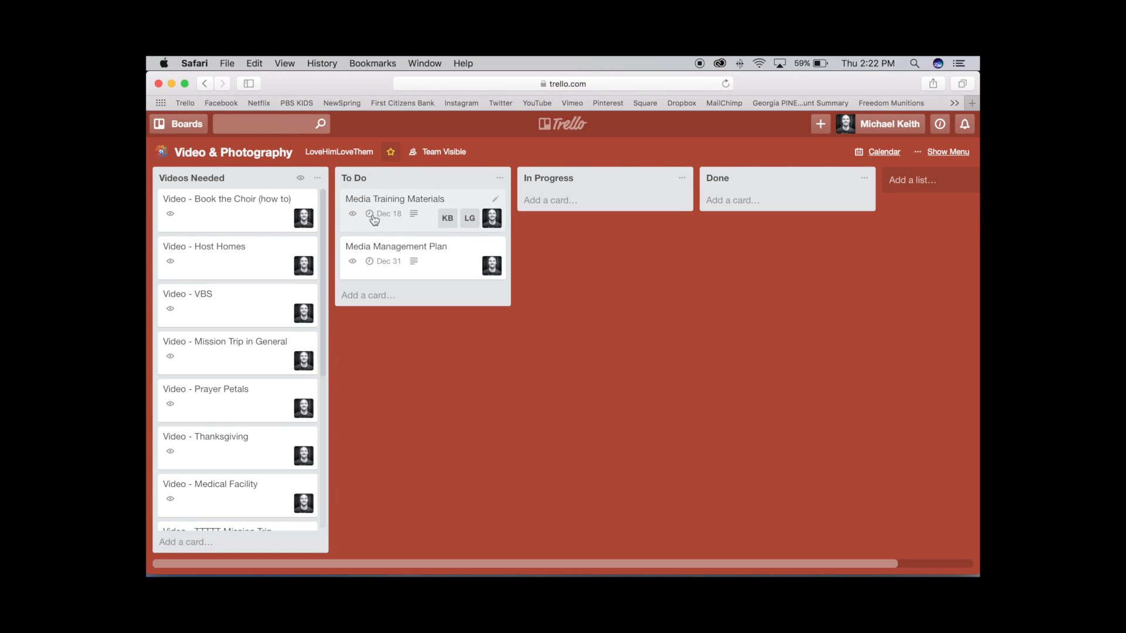
# - Move the Media Training Materials card to In Progress, on to Done, and back to the beginning of To Do
pyautogui.moveTo(405, 200); pyautogui.dragTo(576, 203)
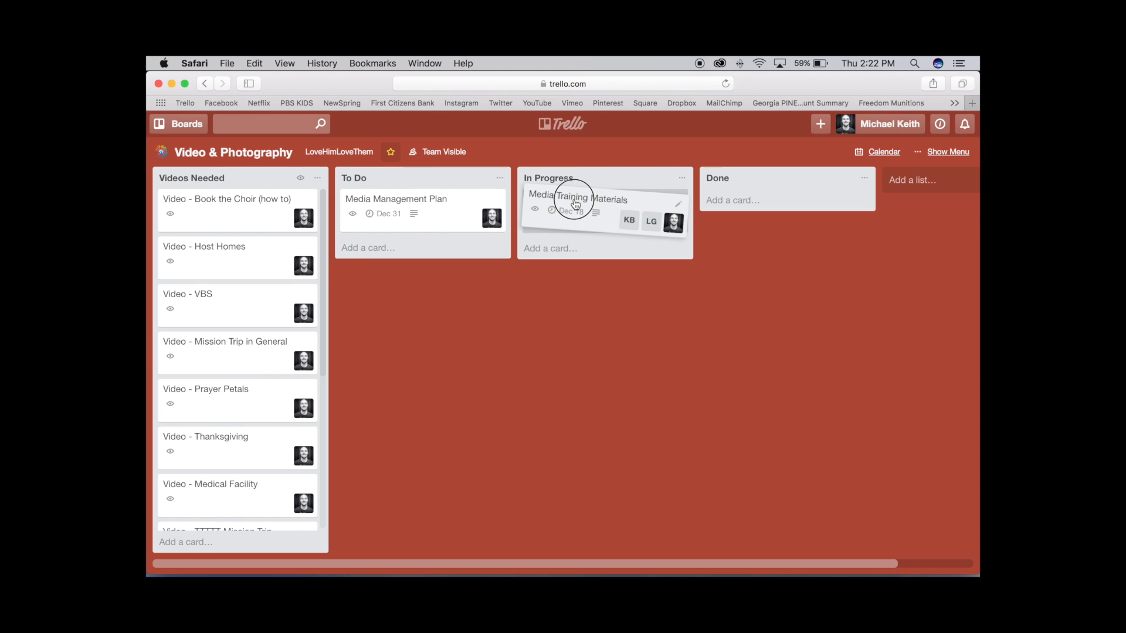
pyautogui.moveTo(576, 203); pyautogui.dragTo(760, 204)
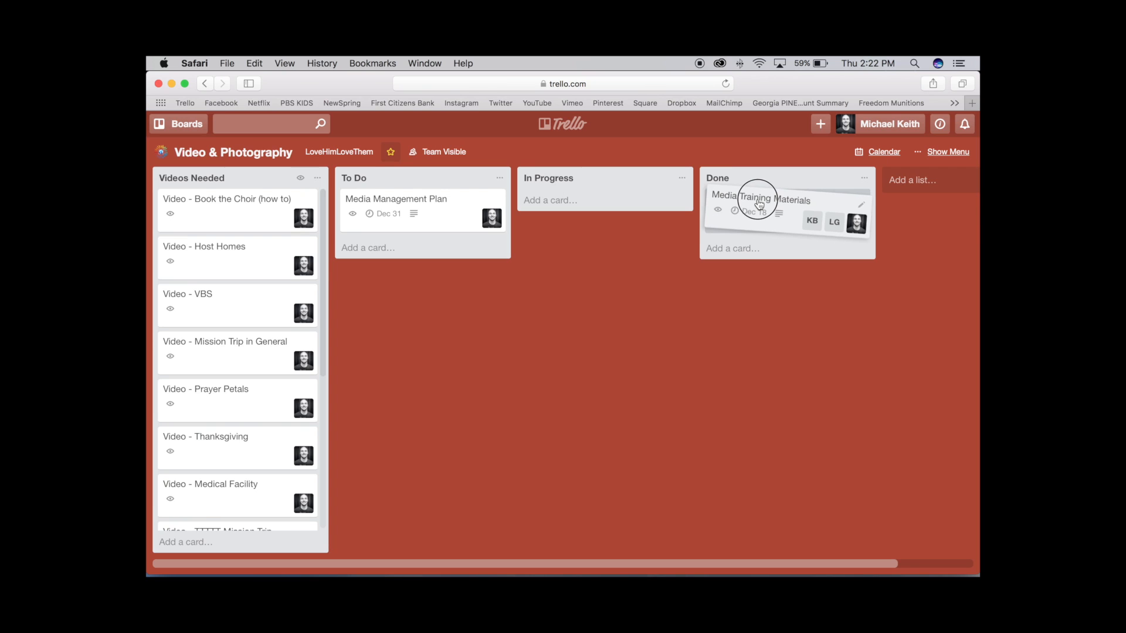
pyautogui.moveTo(760, 205); pyautogui.dragTo(377, 212)
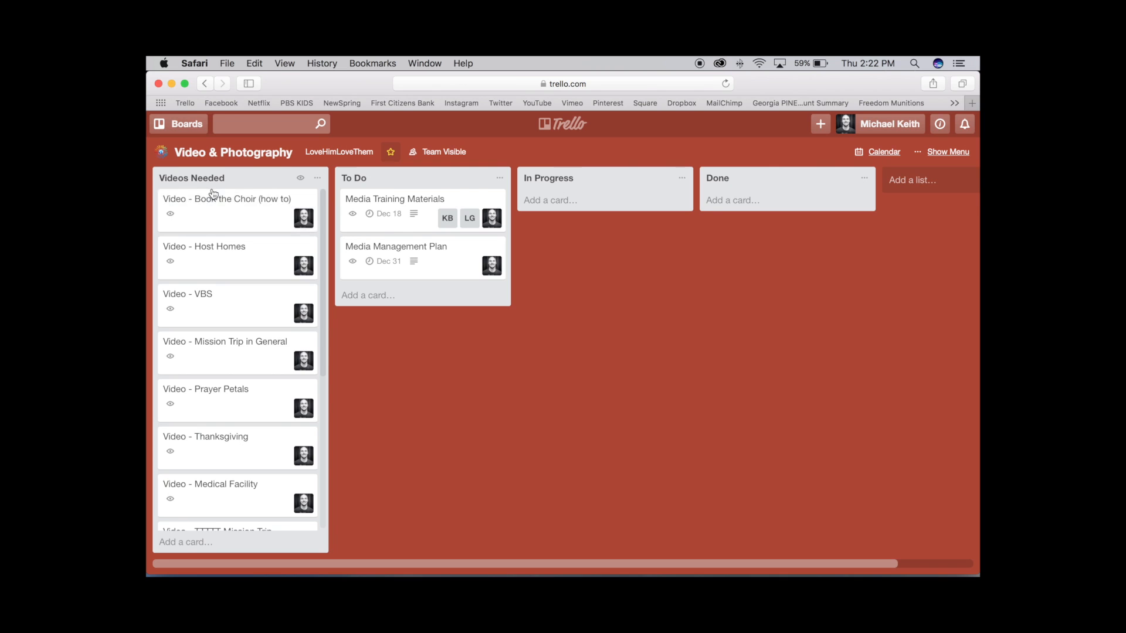
# - Look through the cards in the Videos Needed list from start to end
pyautogui.scroll(-3, 223, 431)
pyautogui.scroll(-1, 222, 411)
pyautogui.scroll(5, 223, 392)
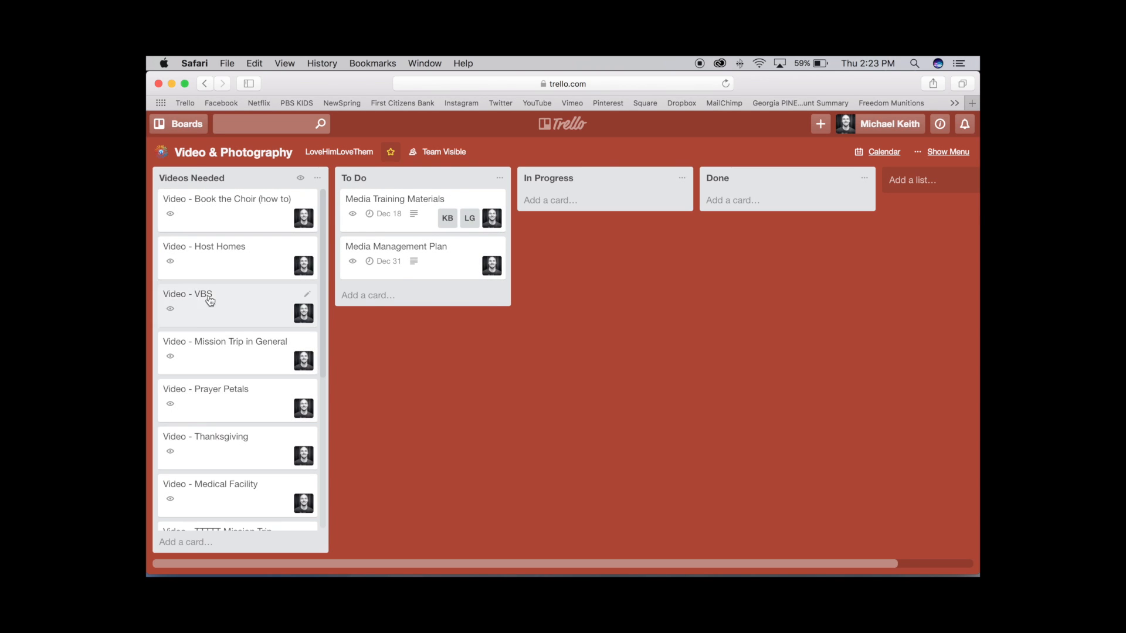
pyautogui.scroll(-2, 241, 289)
pyautogui.scroll(-5, 241, 289)
pyautogui.scroll(8, 238, 289)
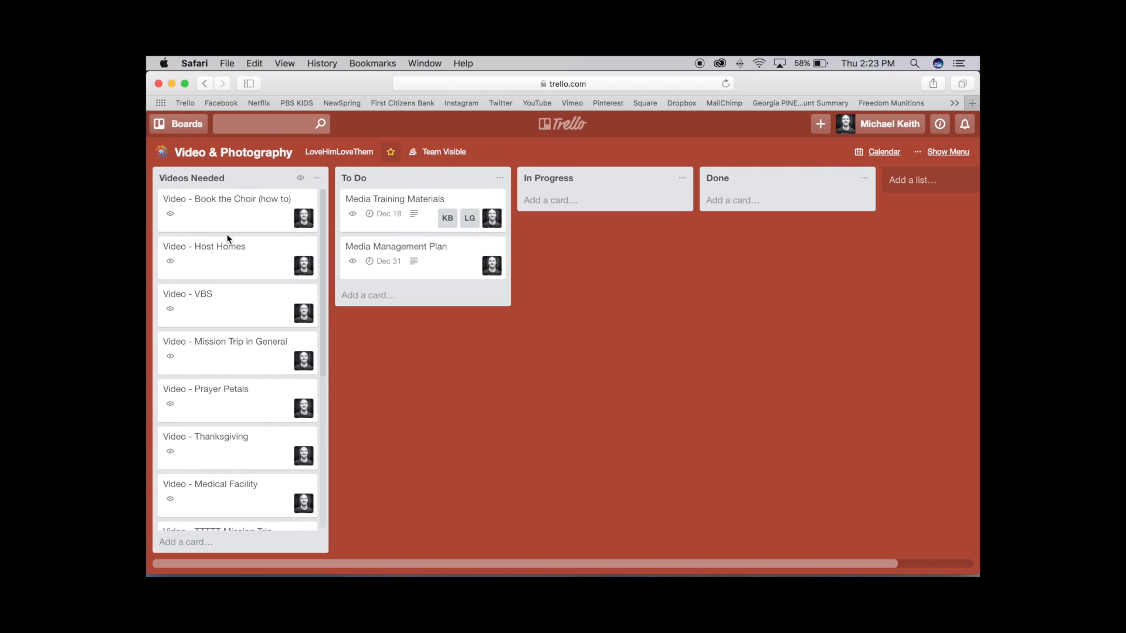
# - Start adding a new list after Done and cancel it without a name
pyautogui.click(925, 182)
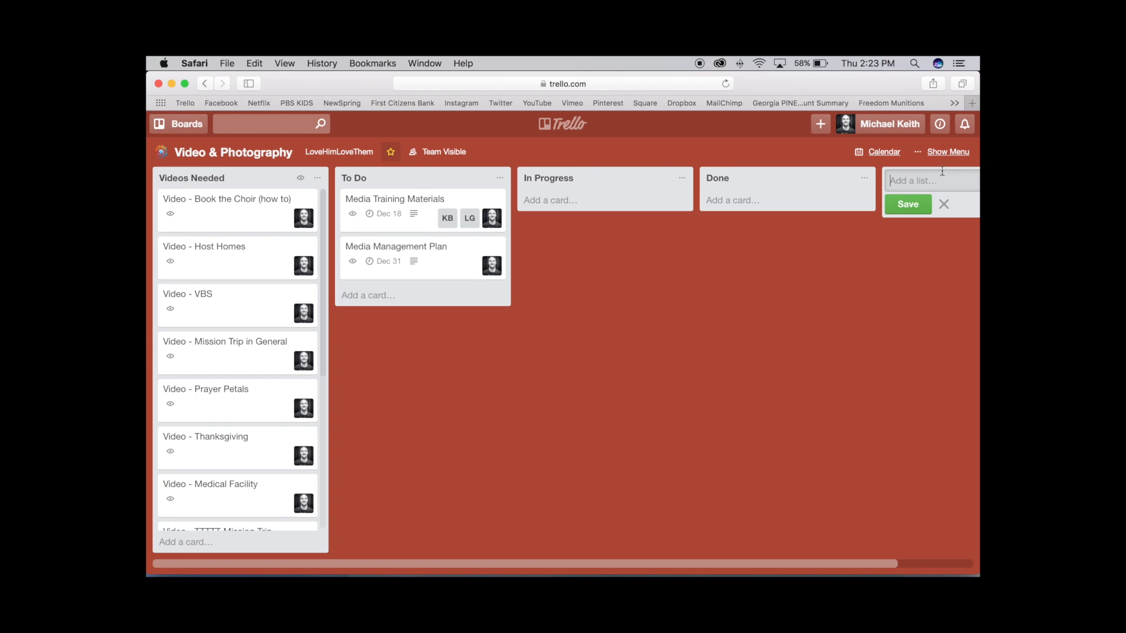
pyautogui.click(944, 206)
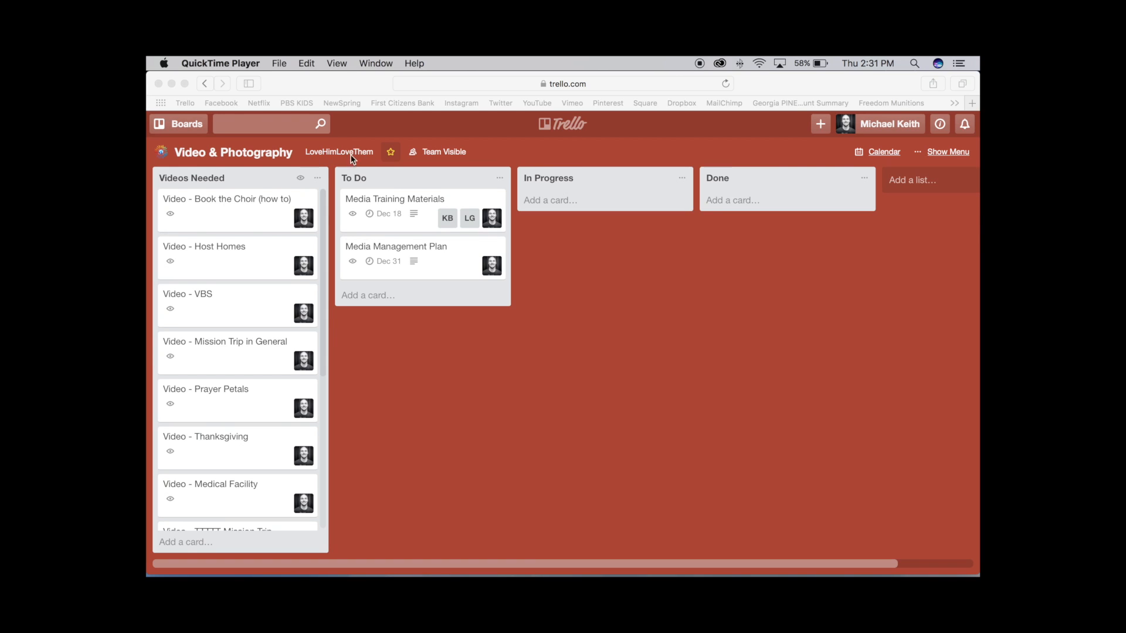
# - Review the board's visibility options without changing the Team setting
pyautogui.click(391, 153)
pyautogui.click(492, 151)
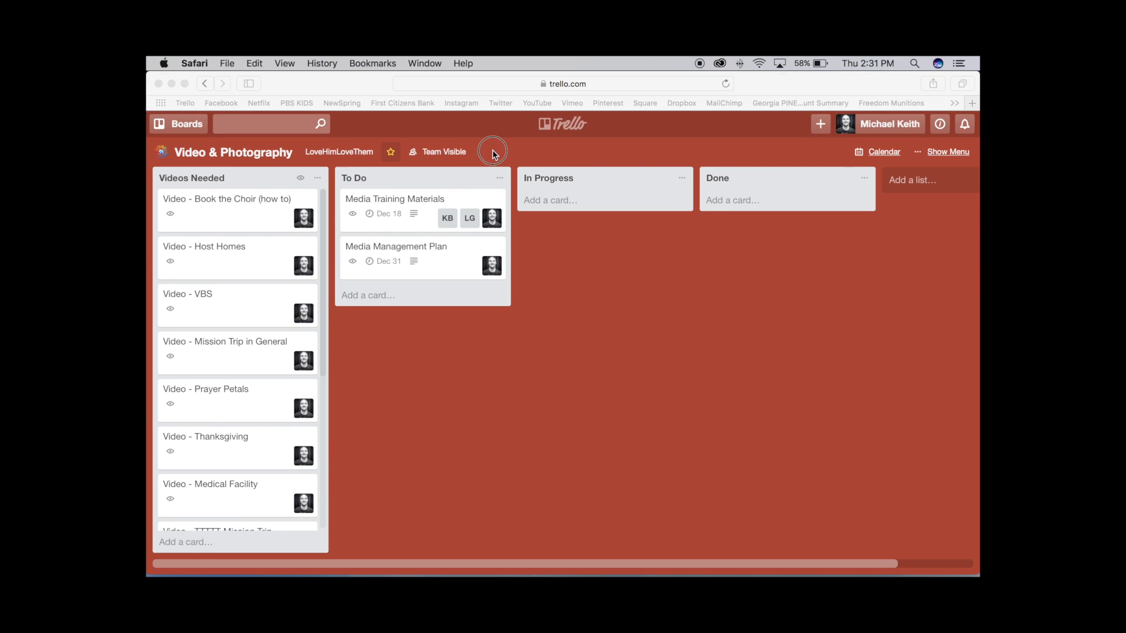
pyautogui.click(437, 154)
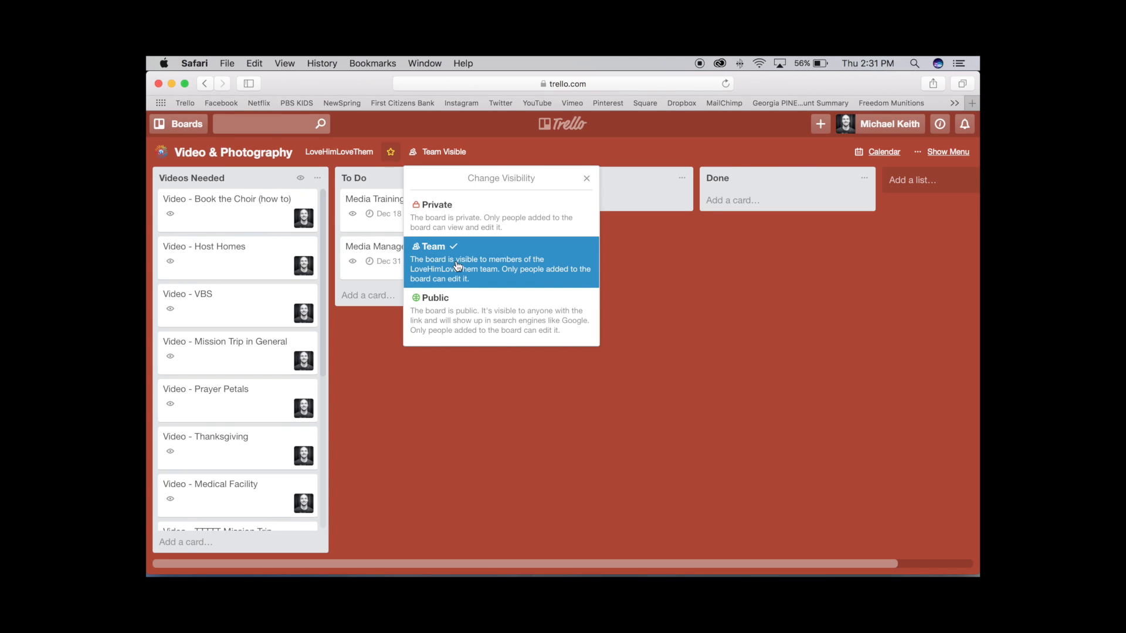
pyautogui.click(495, 150)
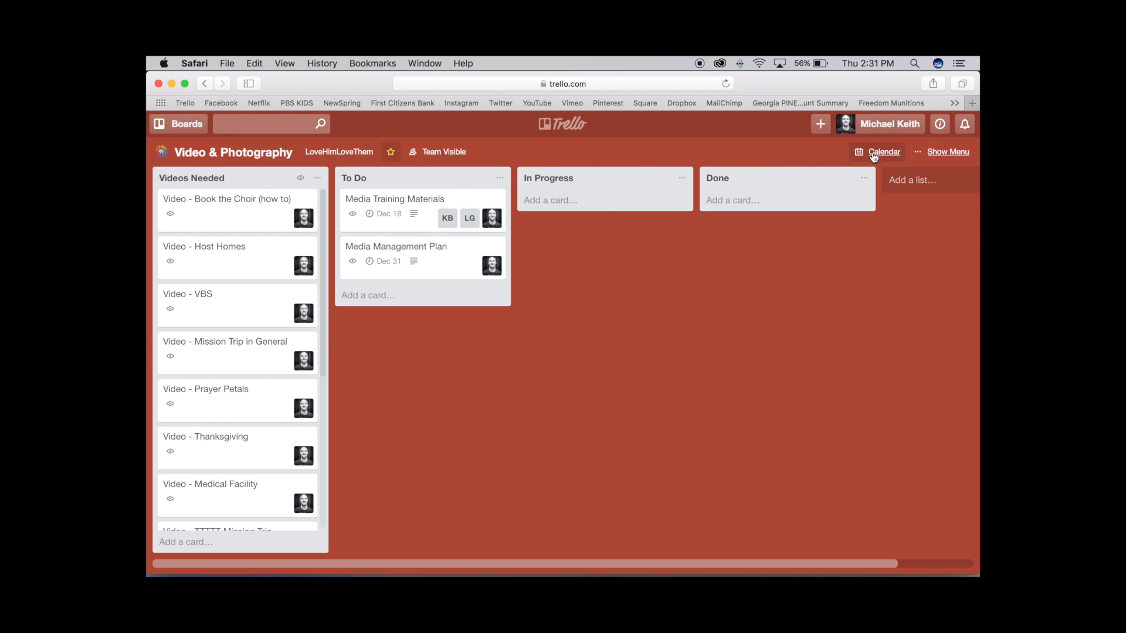
# - Show the board menu and view the form for adding members, closing the form without inviting anyone
pyautogui.click(943, 154)
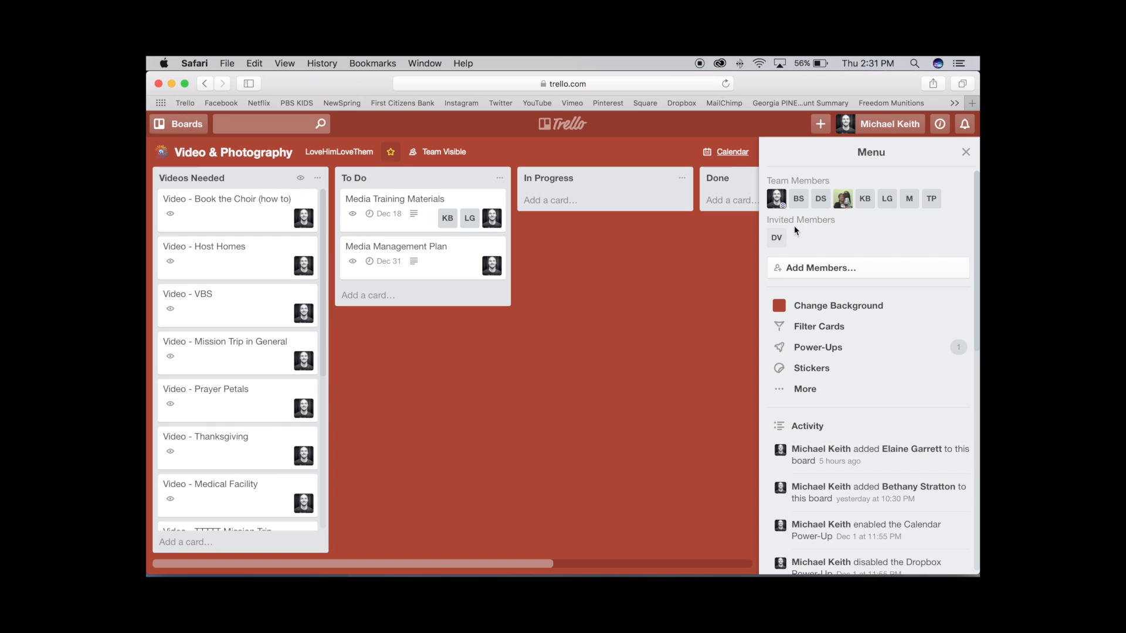
pyautogui.click(818, 269)
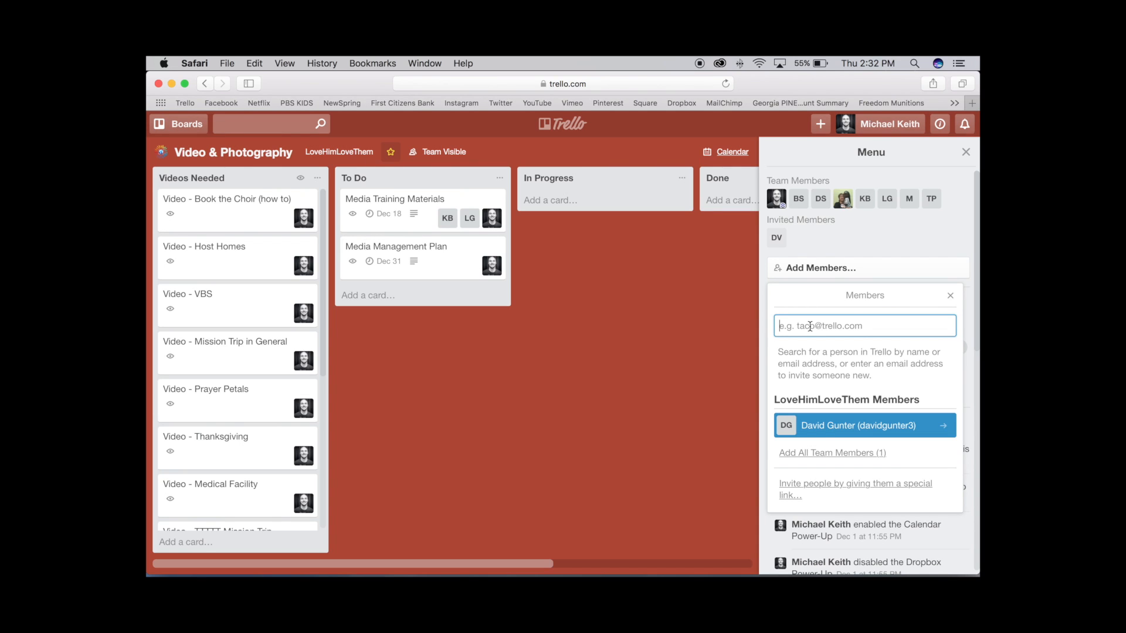
pyautogui.click(950, 295)
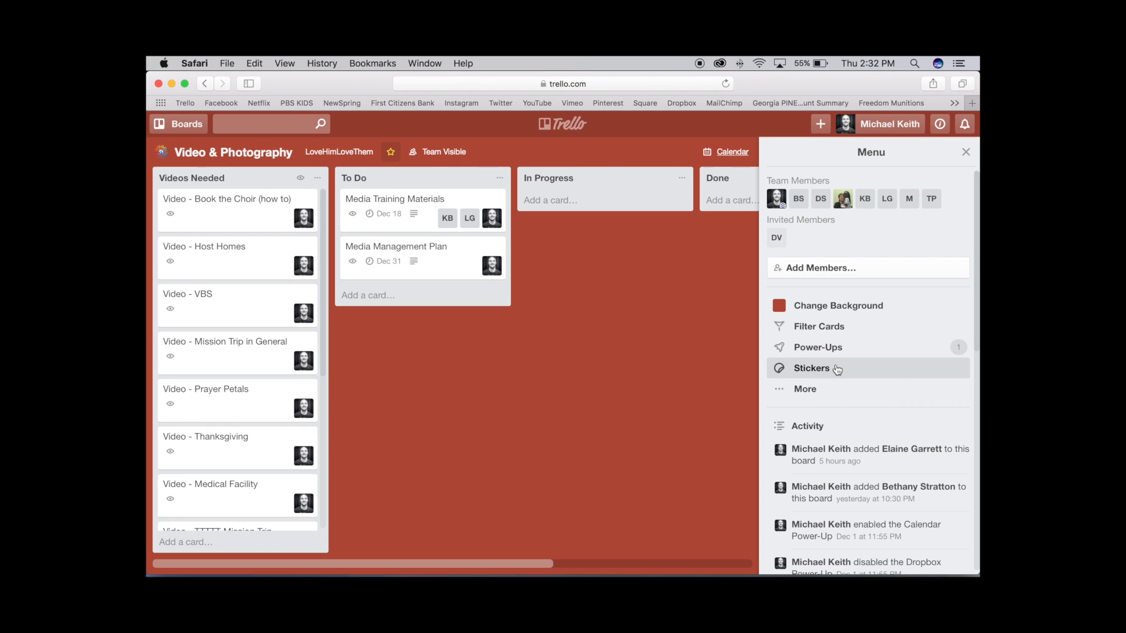
# - View the stickers available for cards, then the board's Power-Ups
pyautogui.click(810, 373)
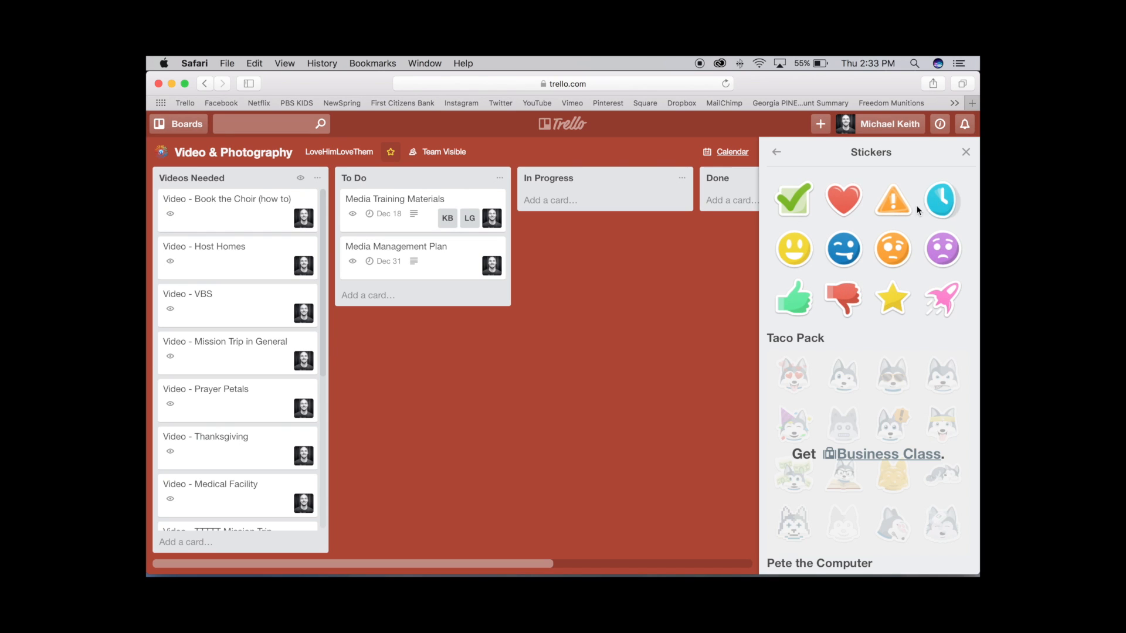
pyautogui.click(775, 154)
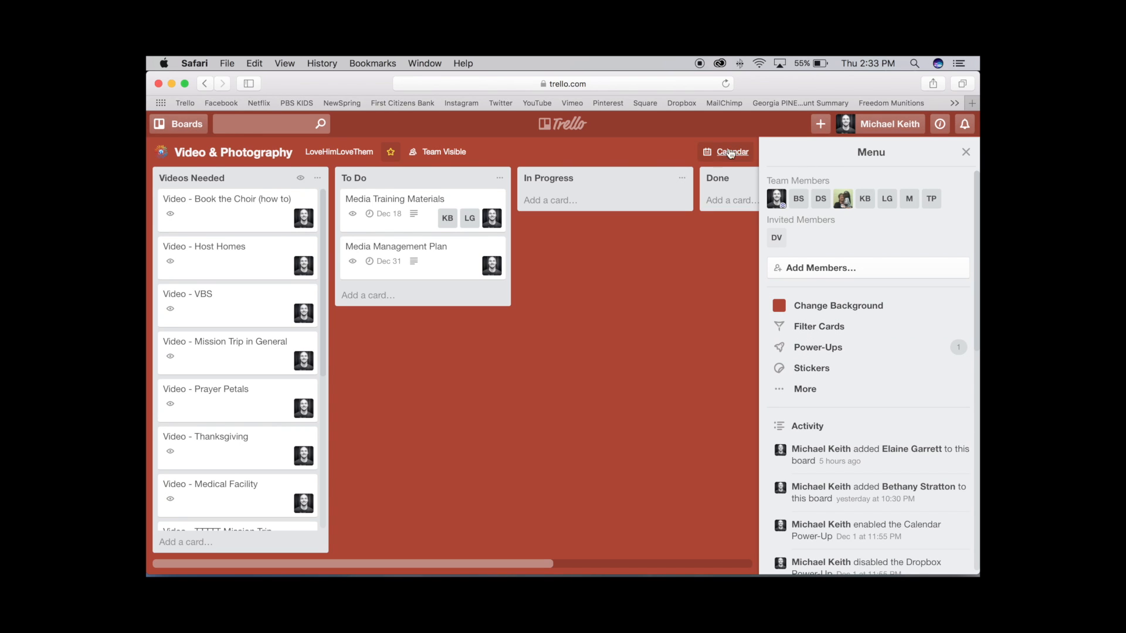
pyautogui.click(819, 352)
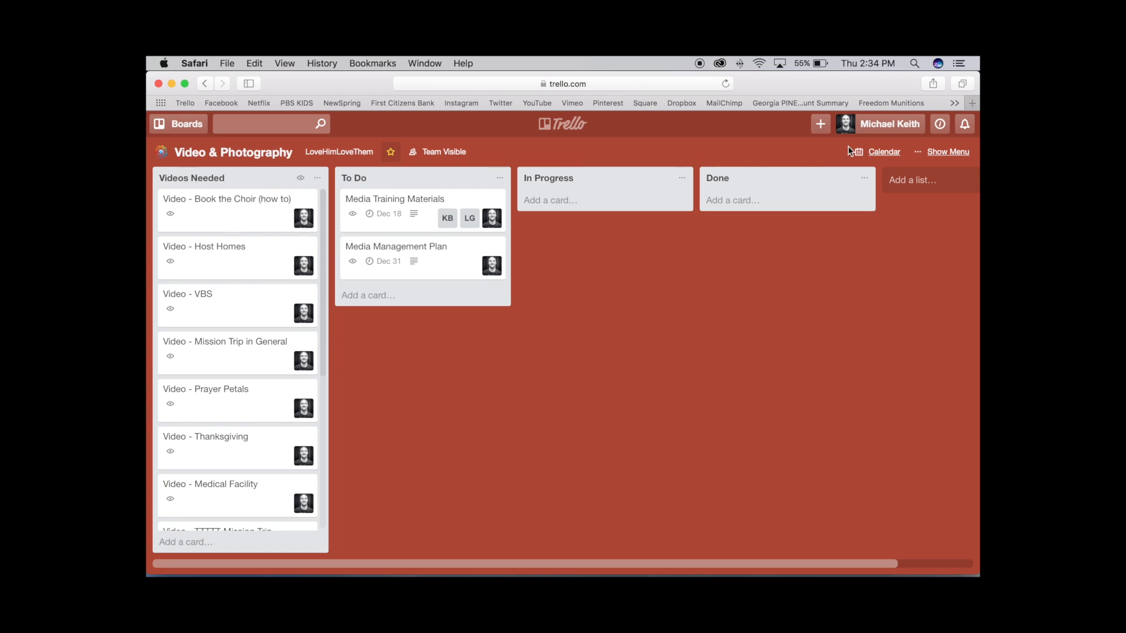
# - View the December 2016 calendar down to the cards due on the 18th and 31st, and return to the lists
pyautogui.click(878, 153)
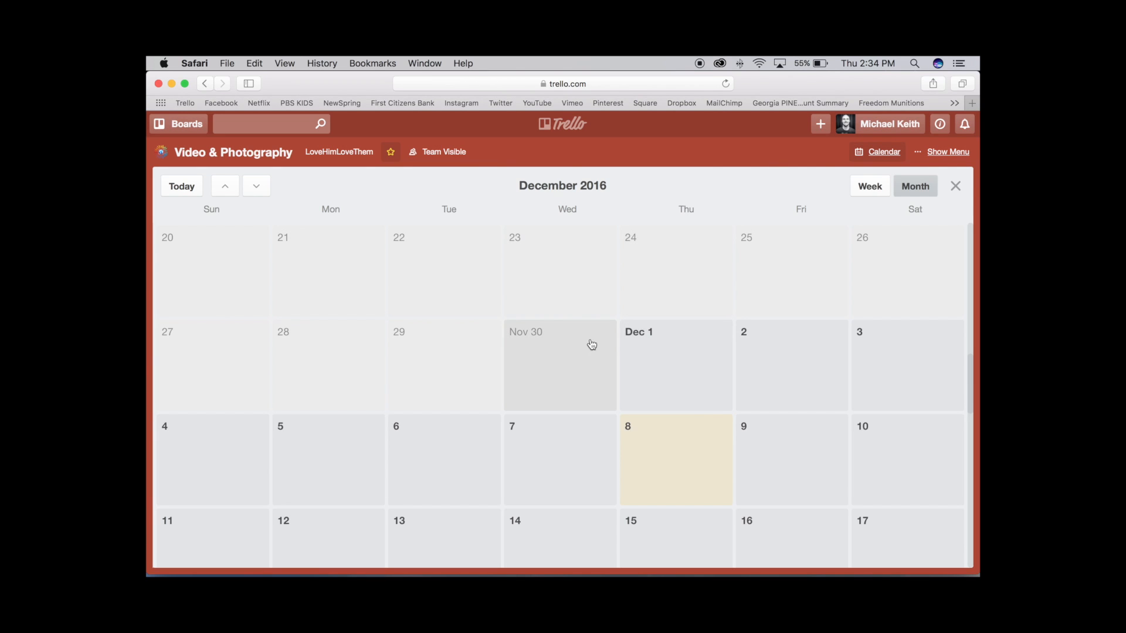
pyautogui.scroll(-5, 610, 347)
pyautogui.scroll(-3, 610, 347)
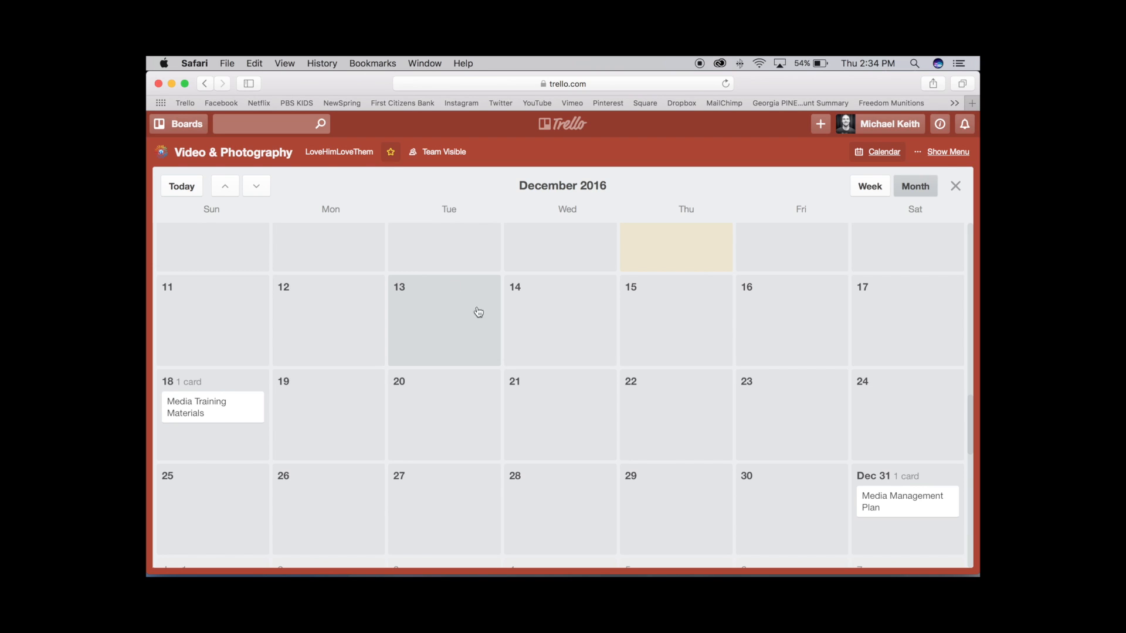
pyautogui.click(955, 186)
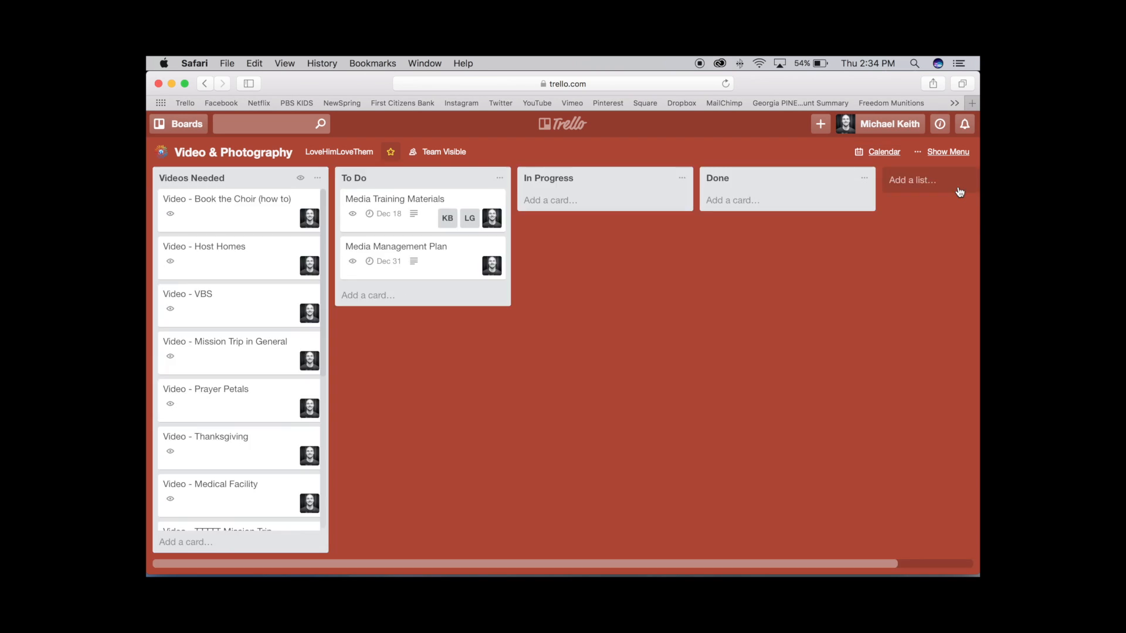
# - Examine the list of Power-Ups that can be enabled for the board, including Google Drive and Dropbox
pyautogui.click(944, 151)
pyautogui.scroll(-4, 884, 200)
pyautogui.scroll(-15, 883, 210)
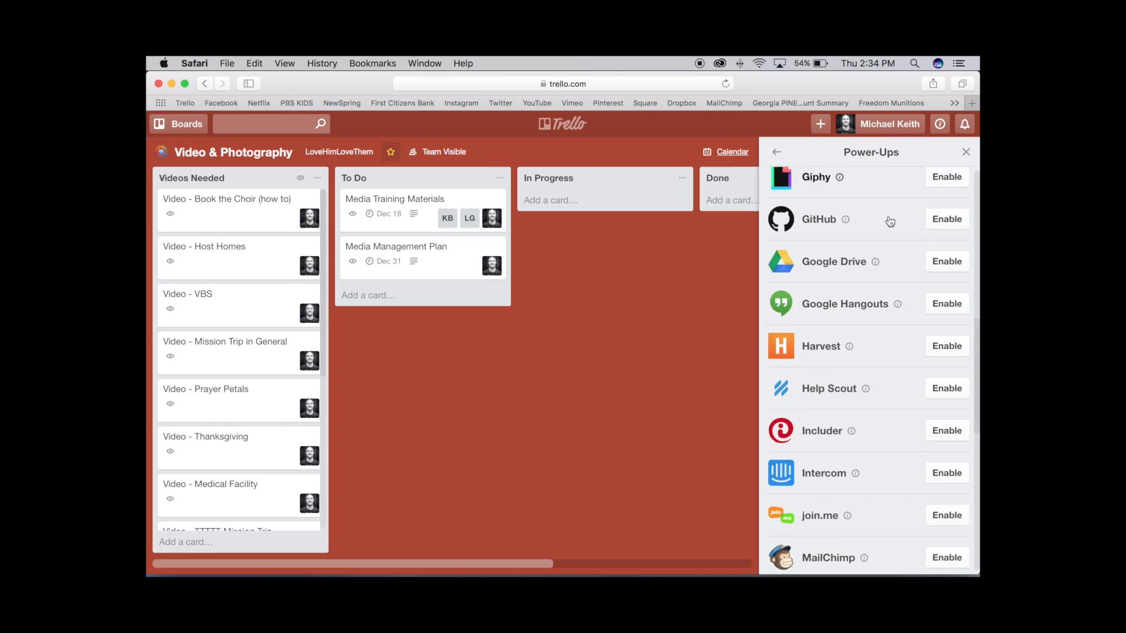
pyautogui.scroll(-2, 891, 221)
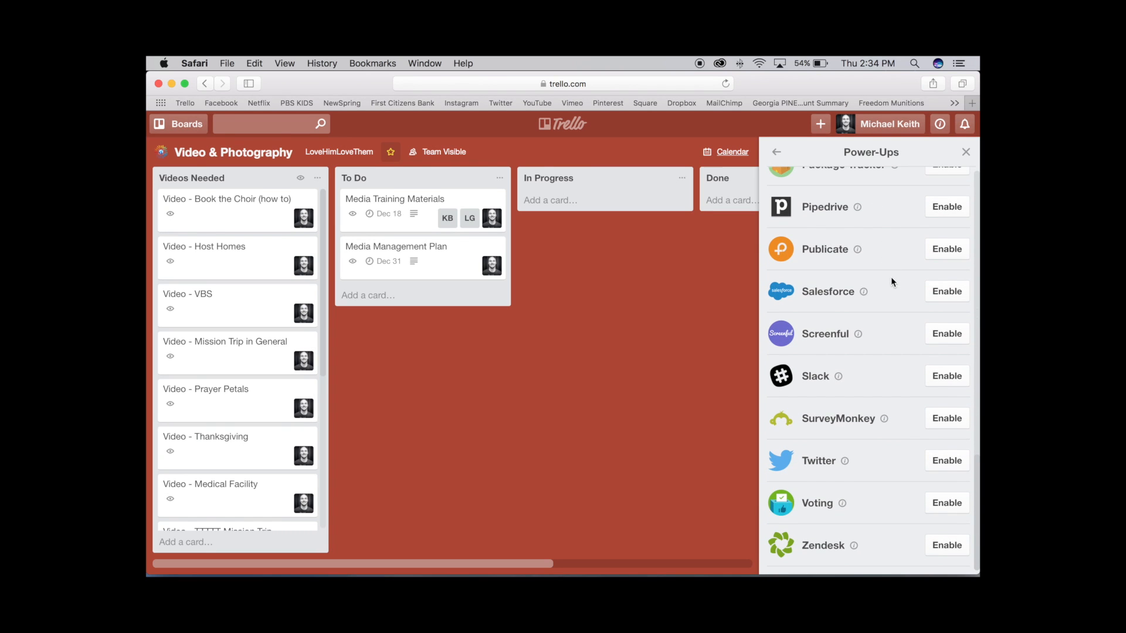
pyautogui.scroll(5, 888, 289)
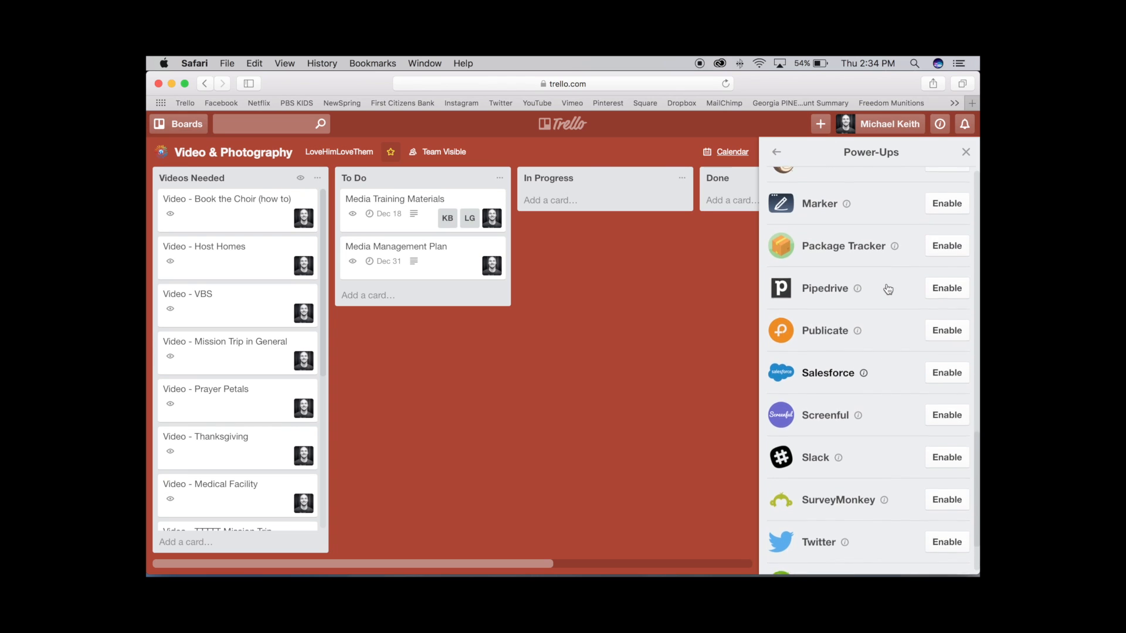
pyautogui.scroll(4, 890, 287)
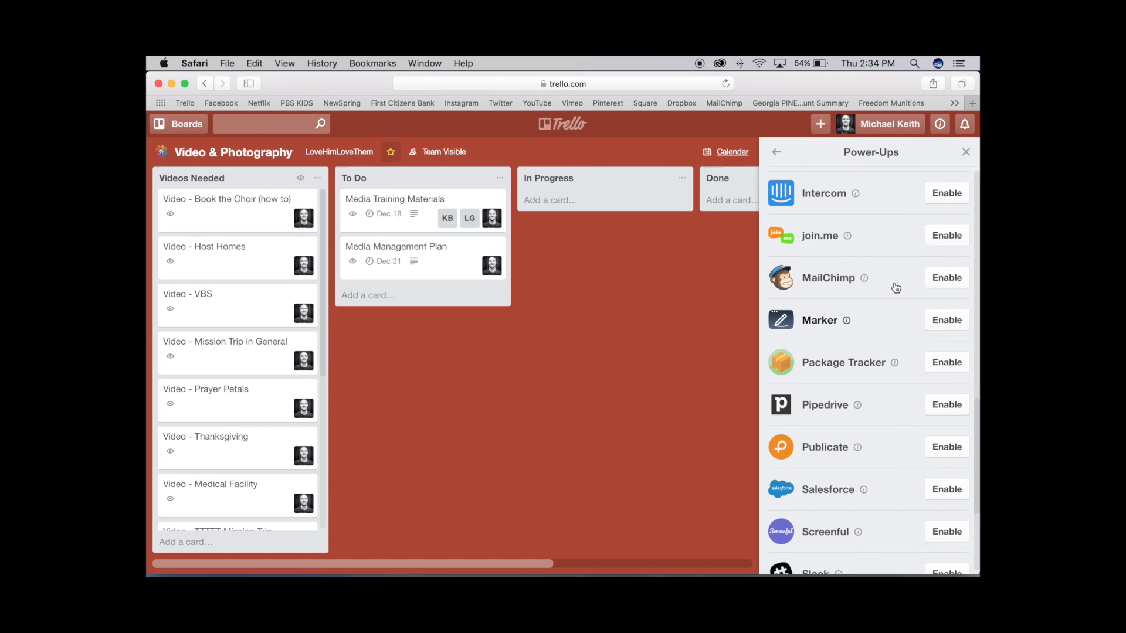
pyautogui.scroll(7, 894, 286)
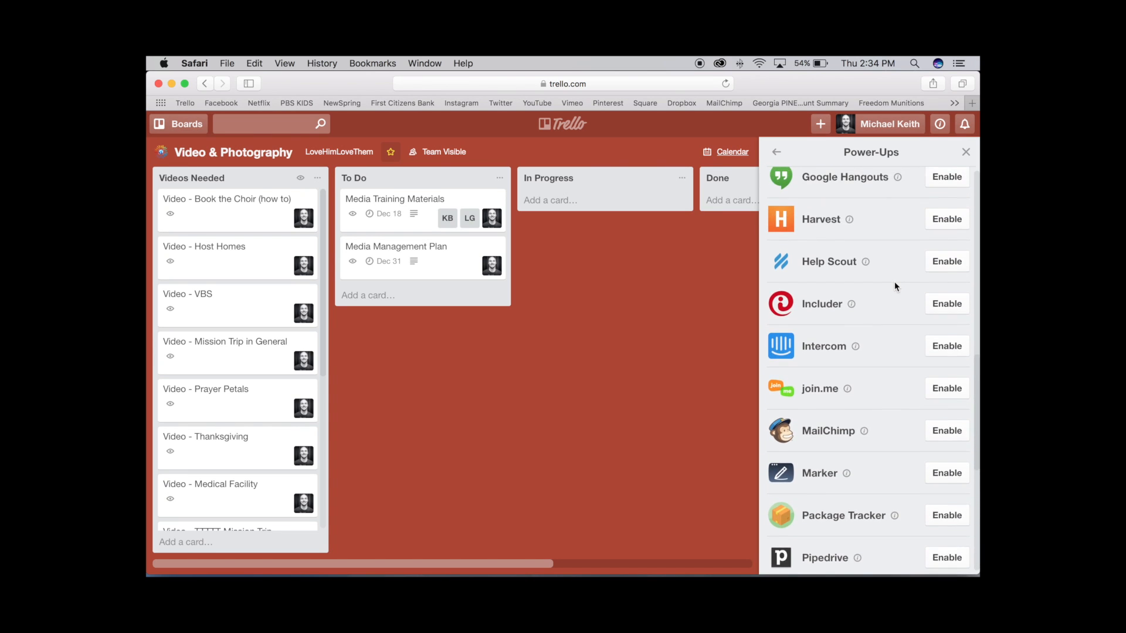
pyautogui.scroll(1, 895, 286)
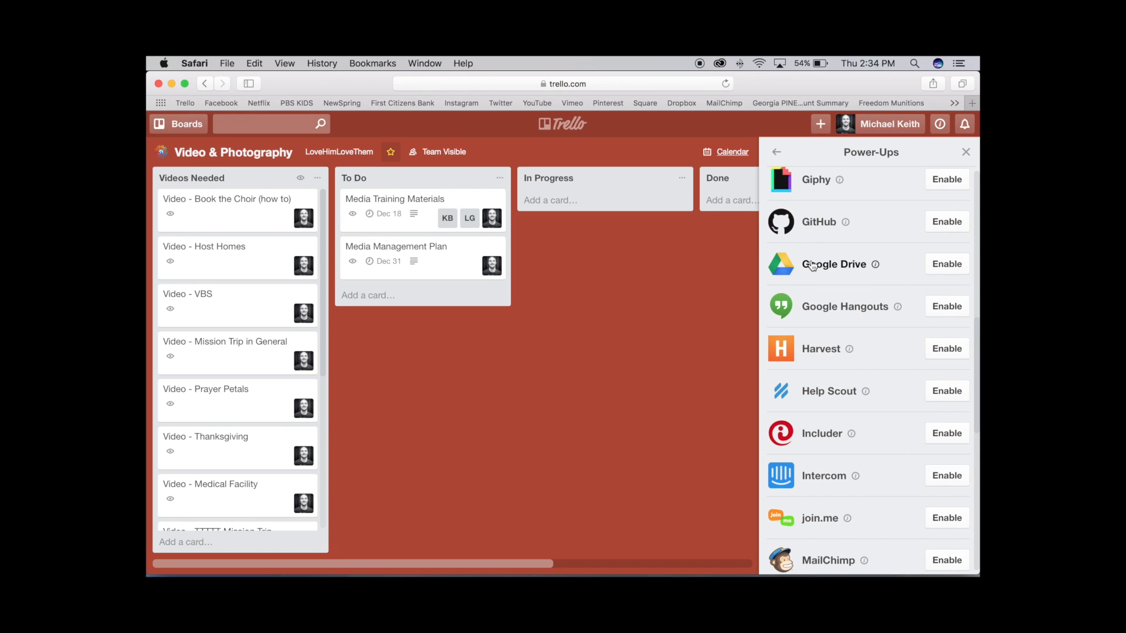
pyautogui.scroll(3, 873, 271)
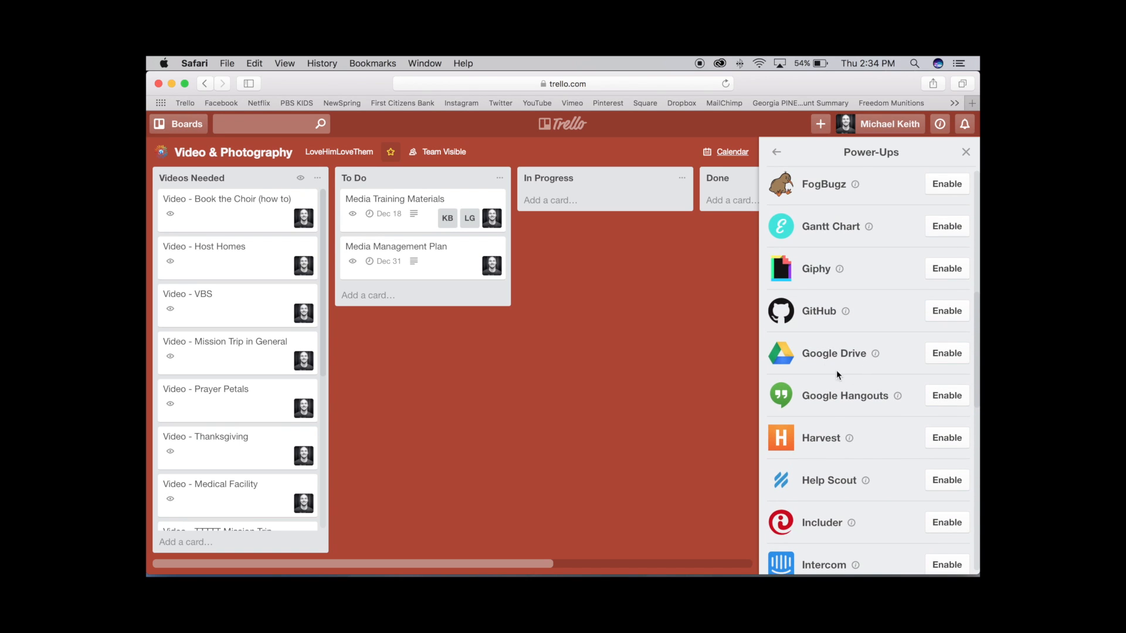
pyautogui.scroll(5, 831, 351)
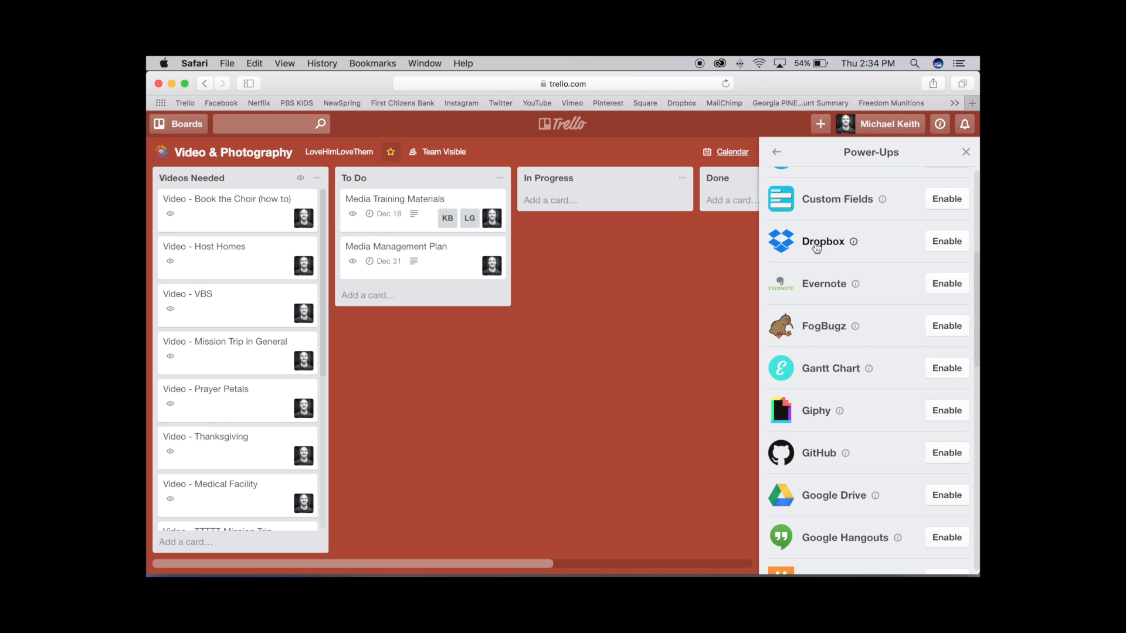
pyautogui.scroll(2, 829, 246)
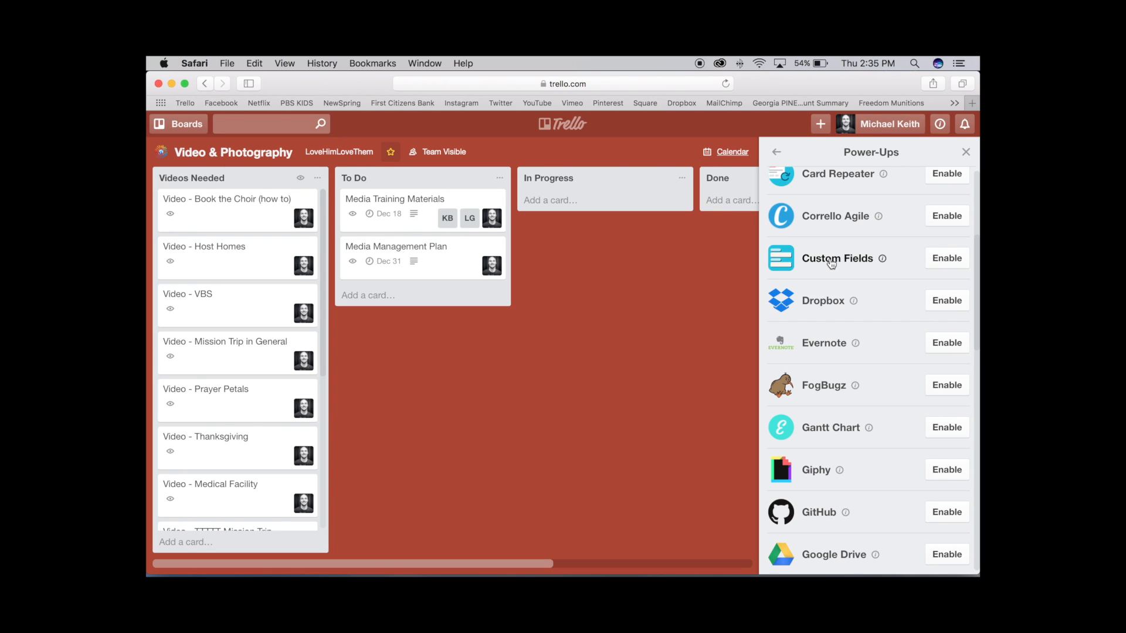
# - Look back through the available Power-Ups to the start of the list and return to the board menu
pyautogui.scroll(2, 831, 264)
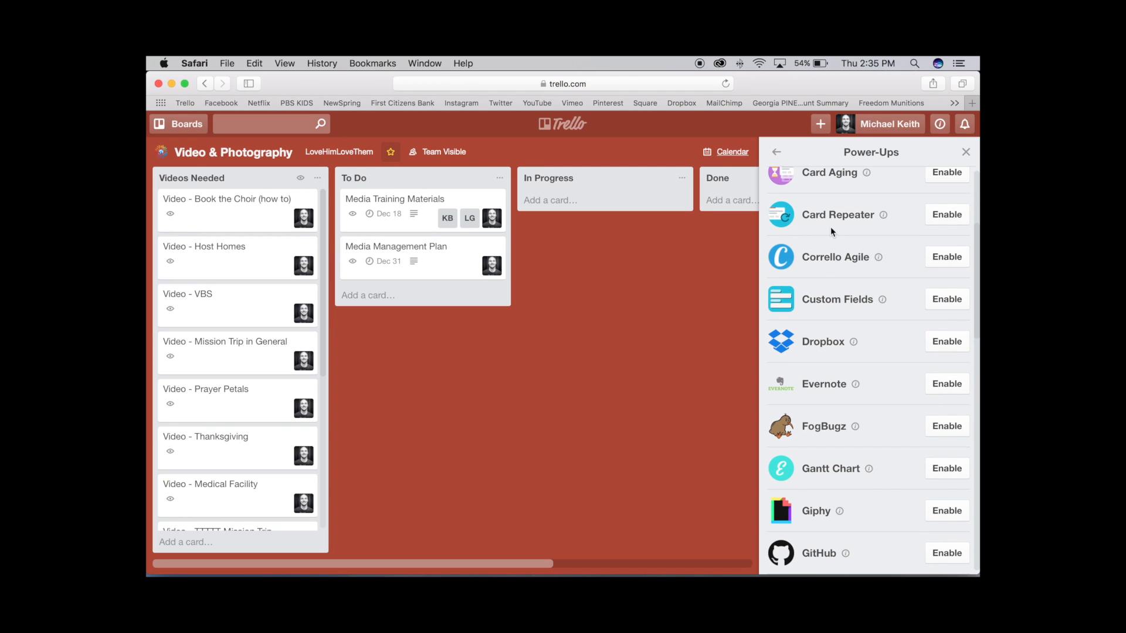
pyautogui.scroll(6, 833, 251)
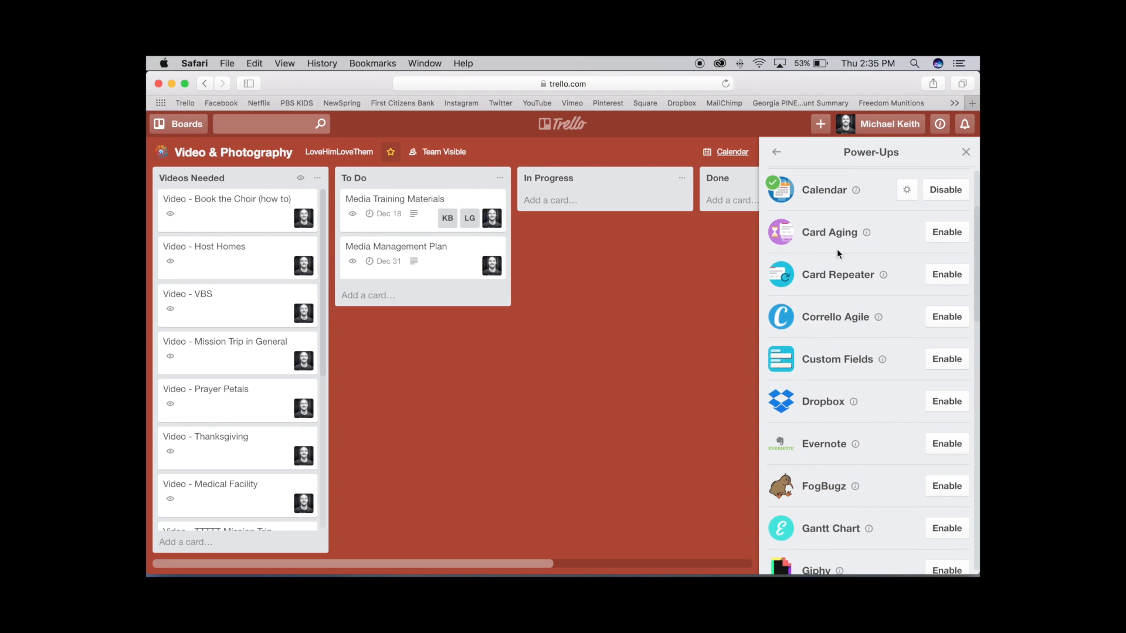
pyautogui.scroll(2, 860, 237)
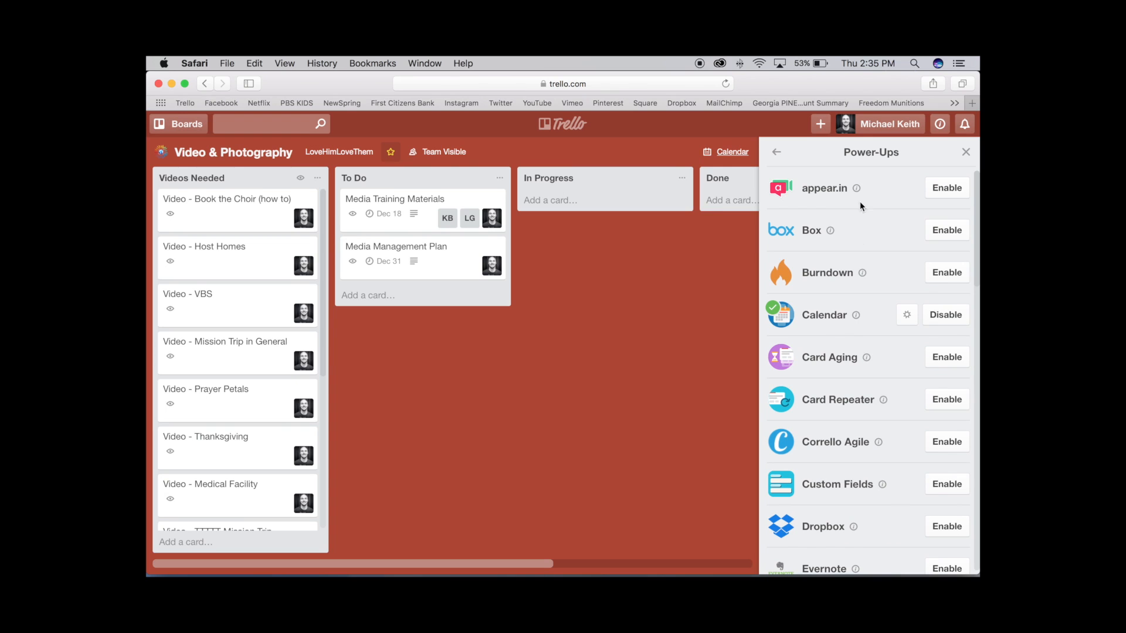
pyautogui.click(776, 152)
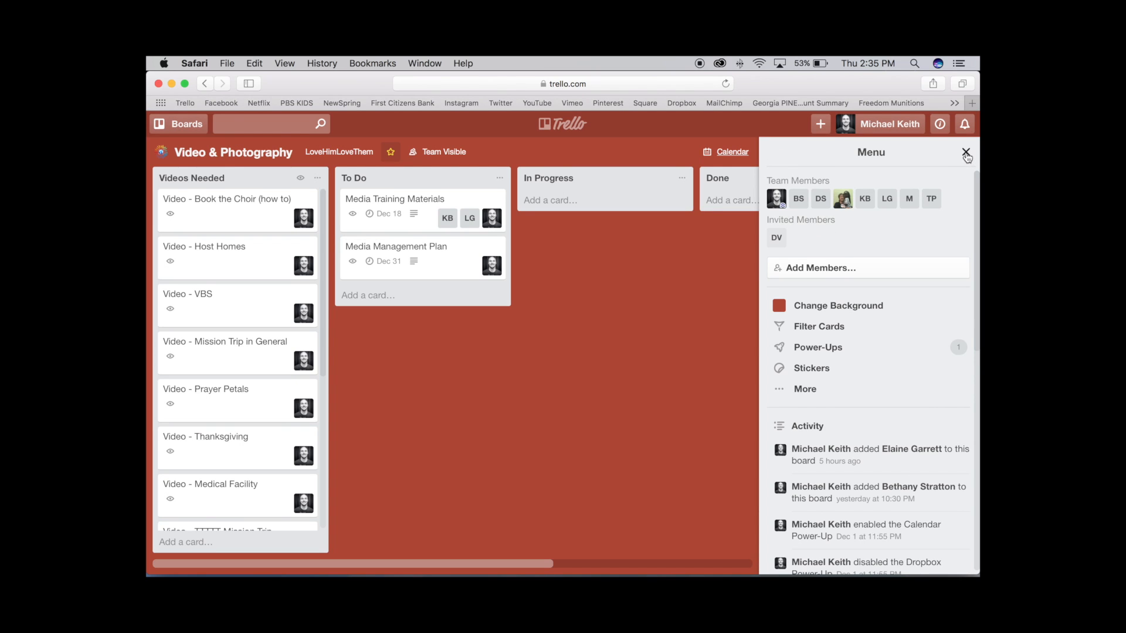
# - View the board's additional options, such as settings, labels and archived items, and close the board menu
pyautogui.click(807, 388)
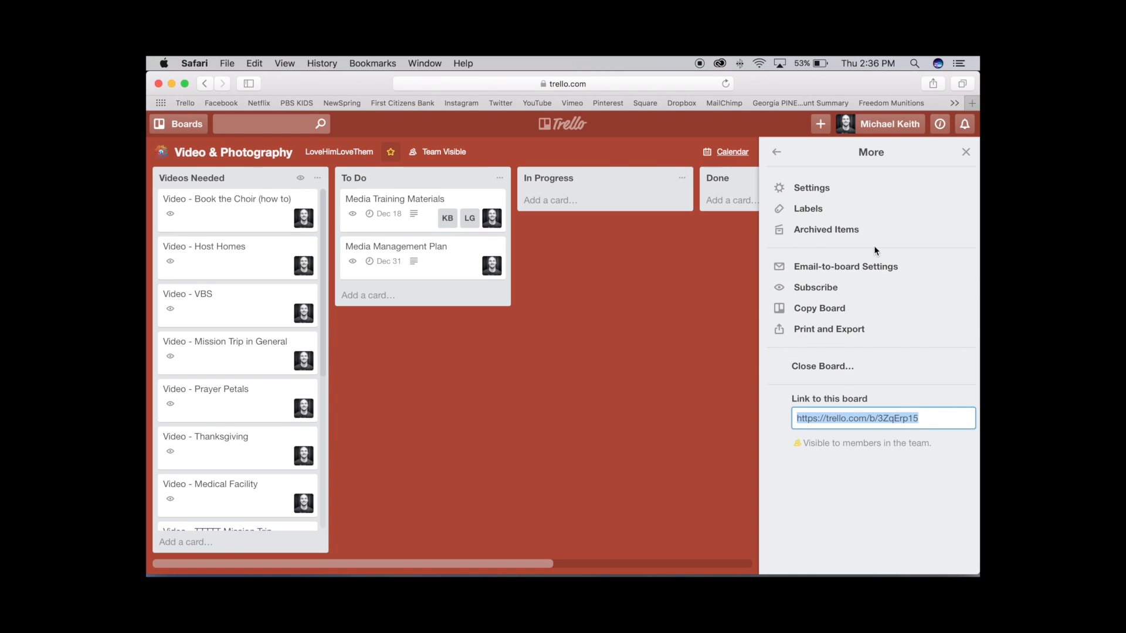
pyautogui.click(778, 154)
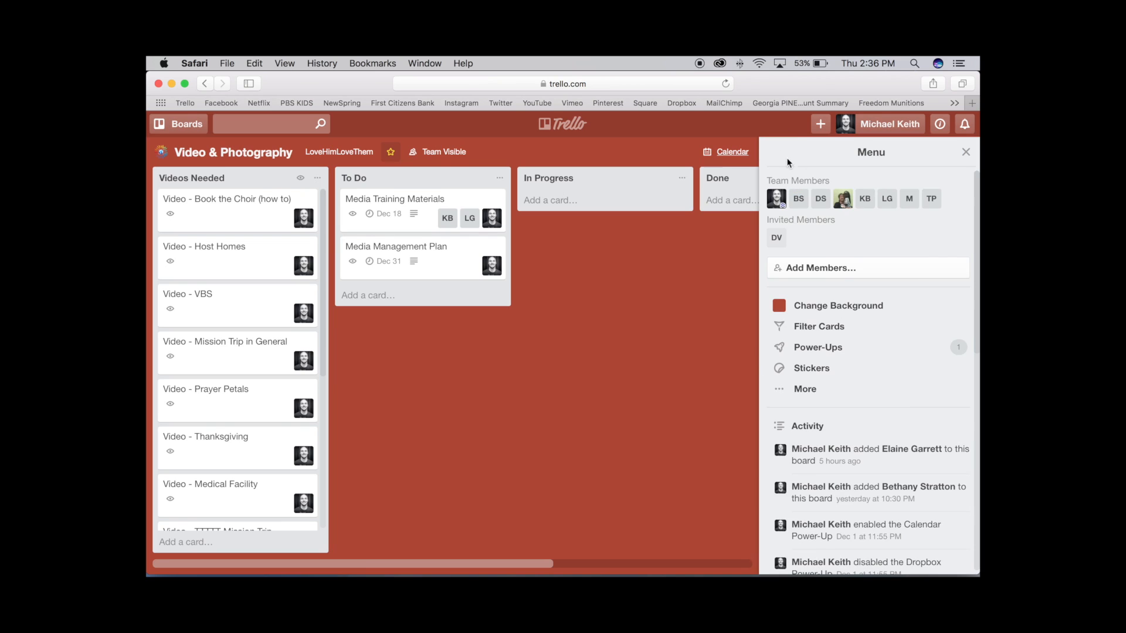
pyautogui.click(966, 151)
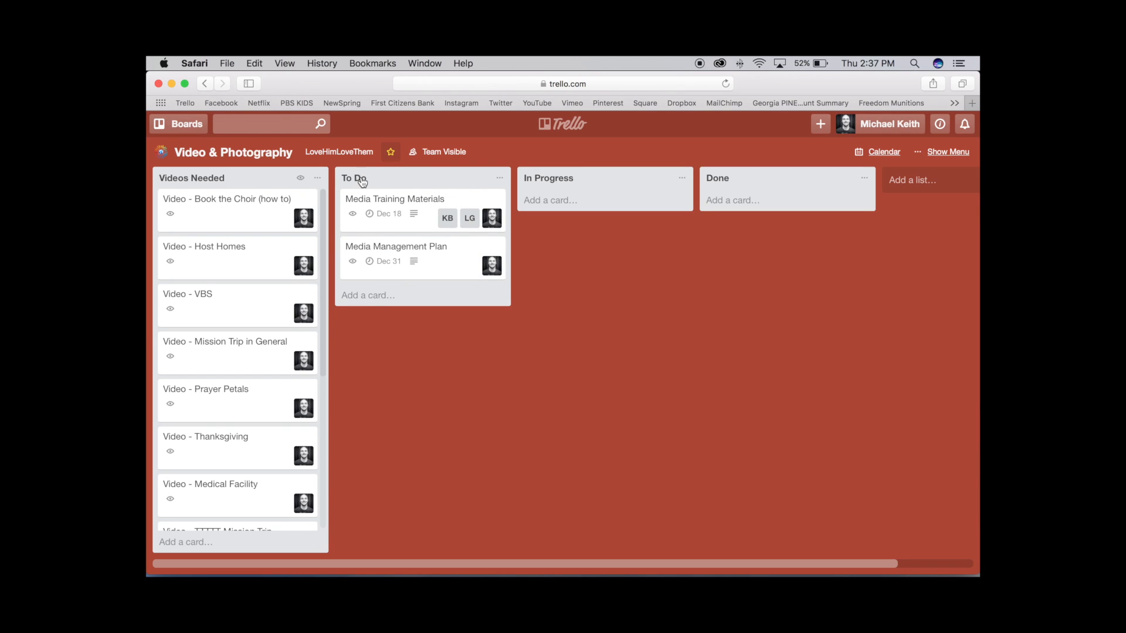
# - Add a card titled "Test 1" to the To Do list and close the new-card entry
pyautogui.click(374, 295)
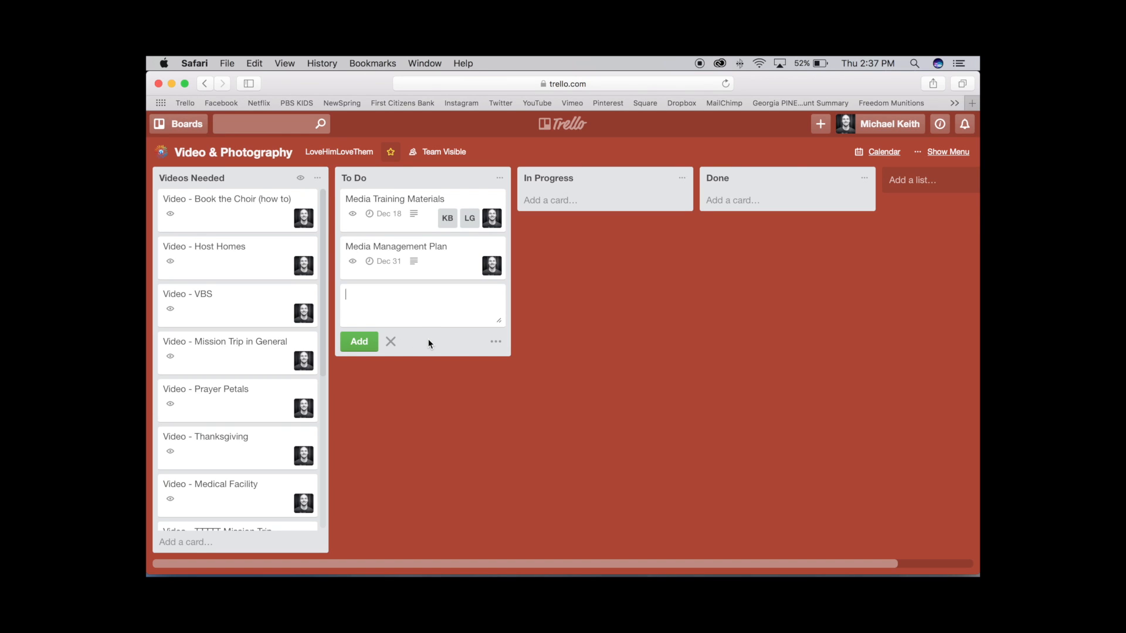
pyautogui.write('Test 1')
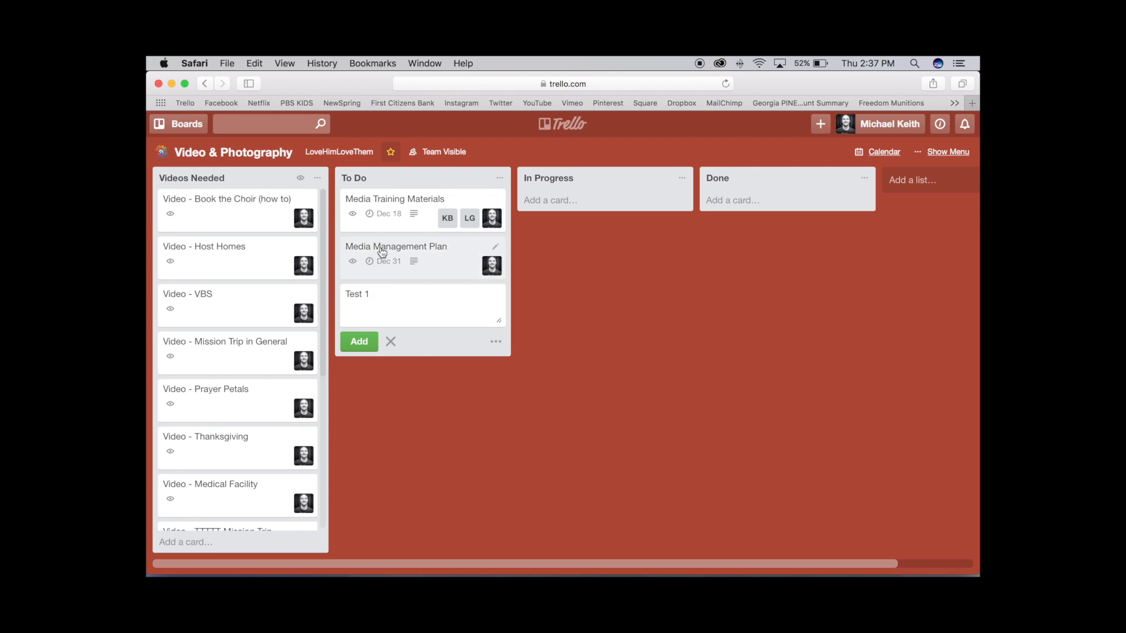
pyautogui.moveTo(382, 293); pyautogui.dragTo(345, 297)
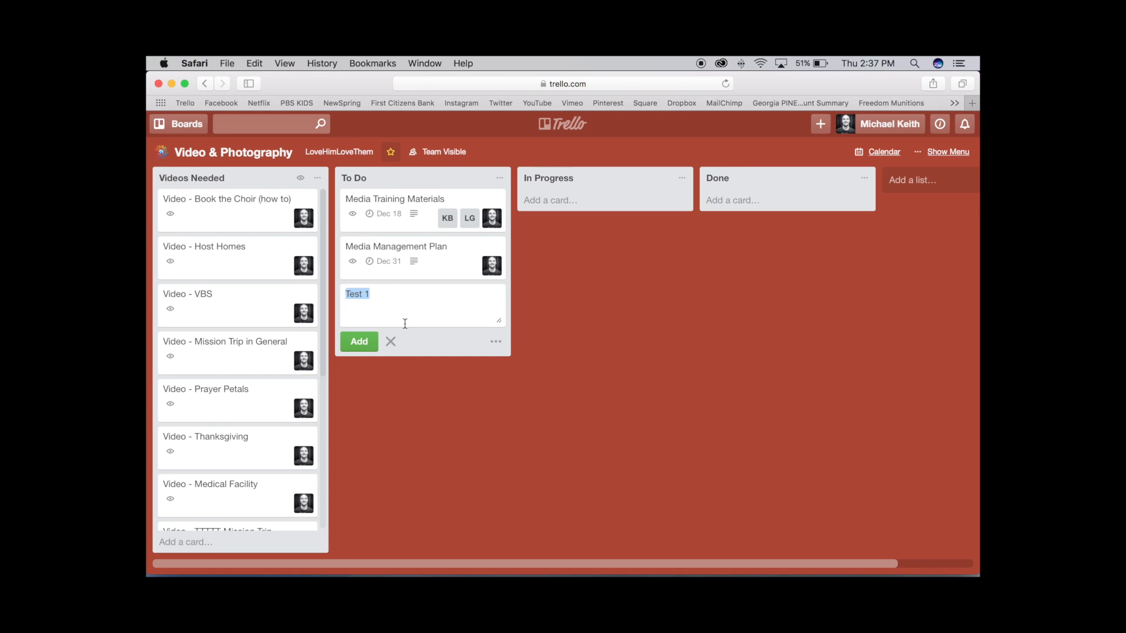
pyautogui.click(359, 342)
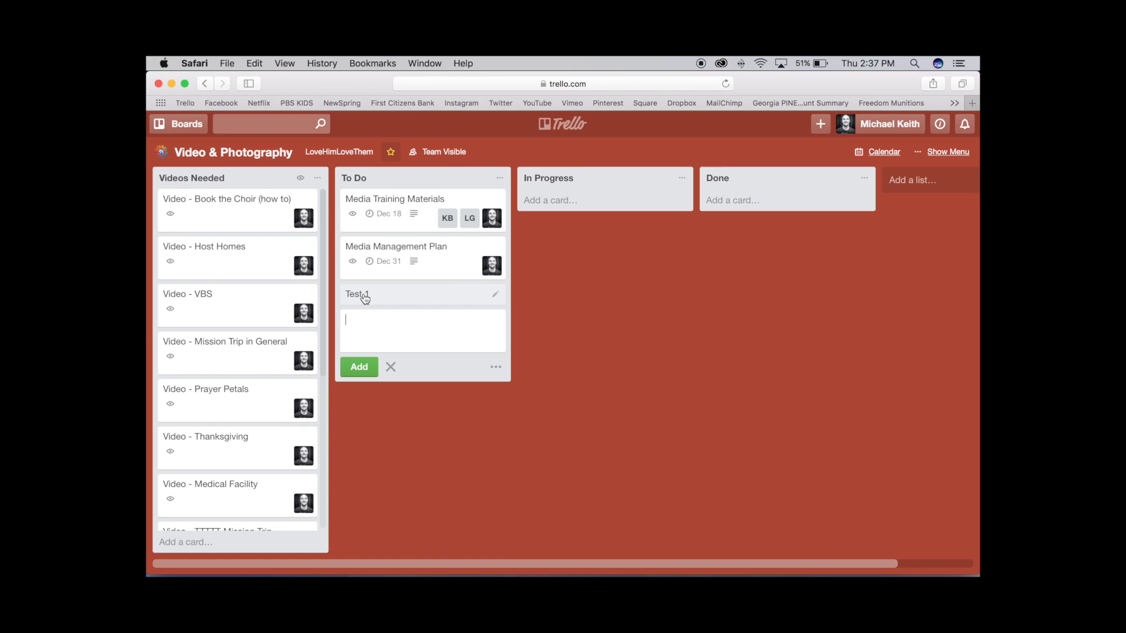
pyautogui.click(391, 367)
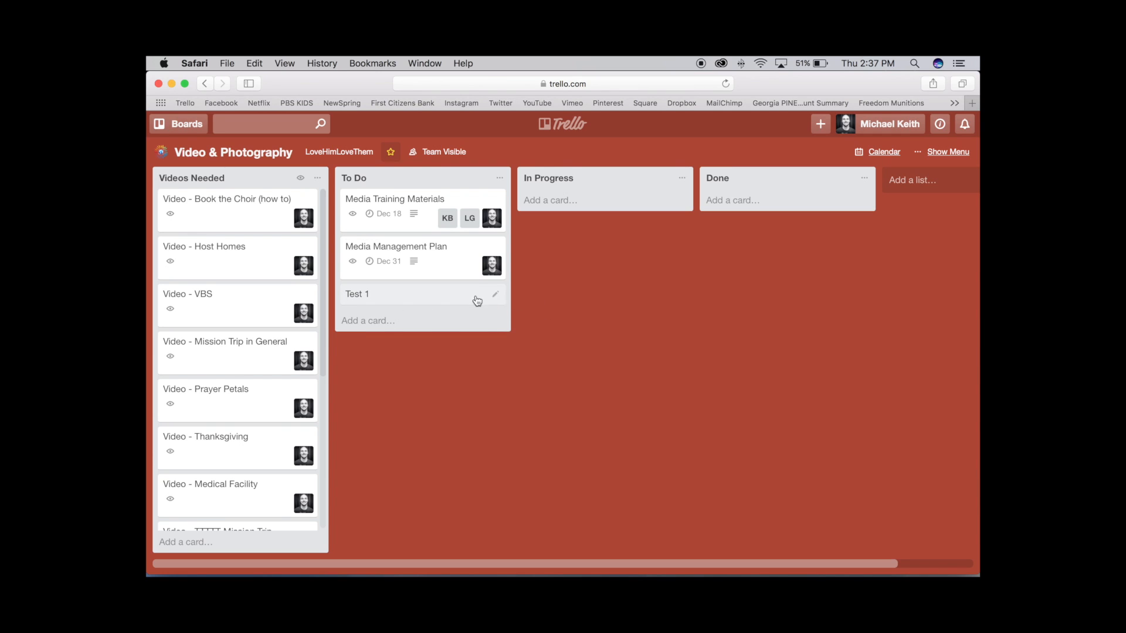
# - Open the Test 1 card for quick editing and give it the green label
pyautogui.click(496, 295)
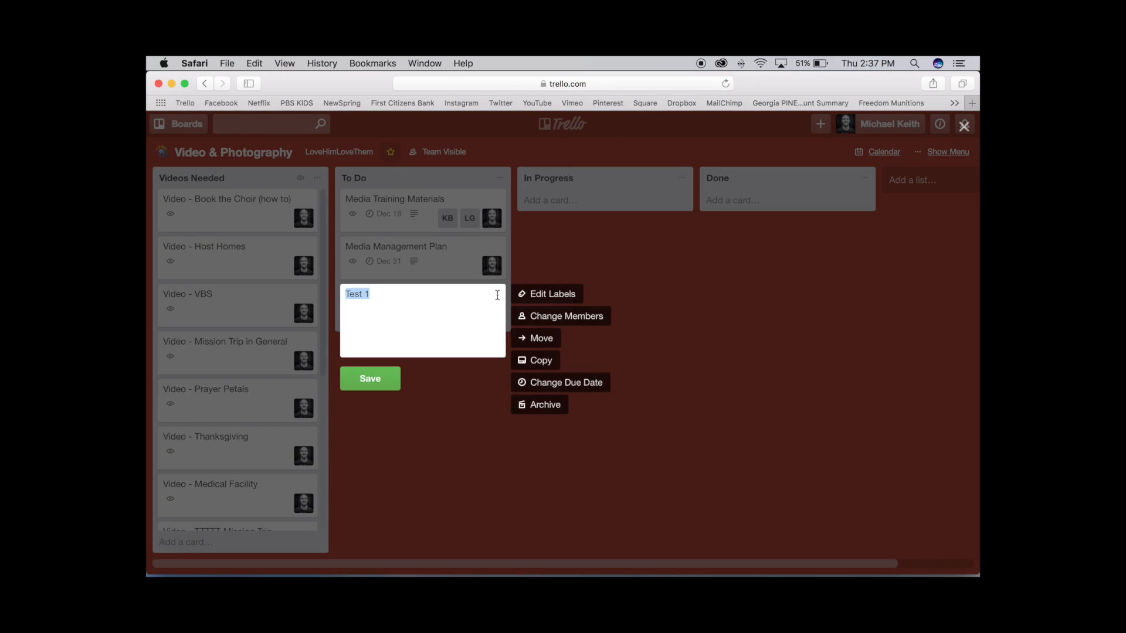
pyautogui.click(546, 298)
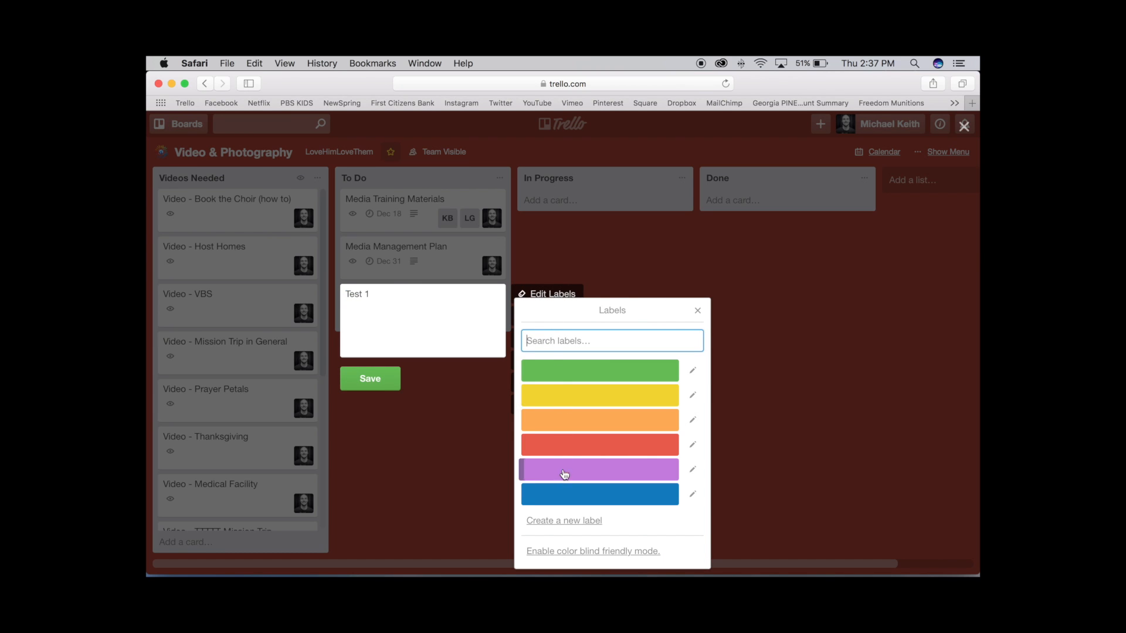
pyautogui.click(569, 371)
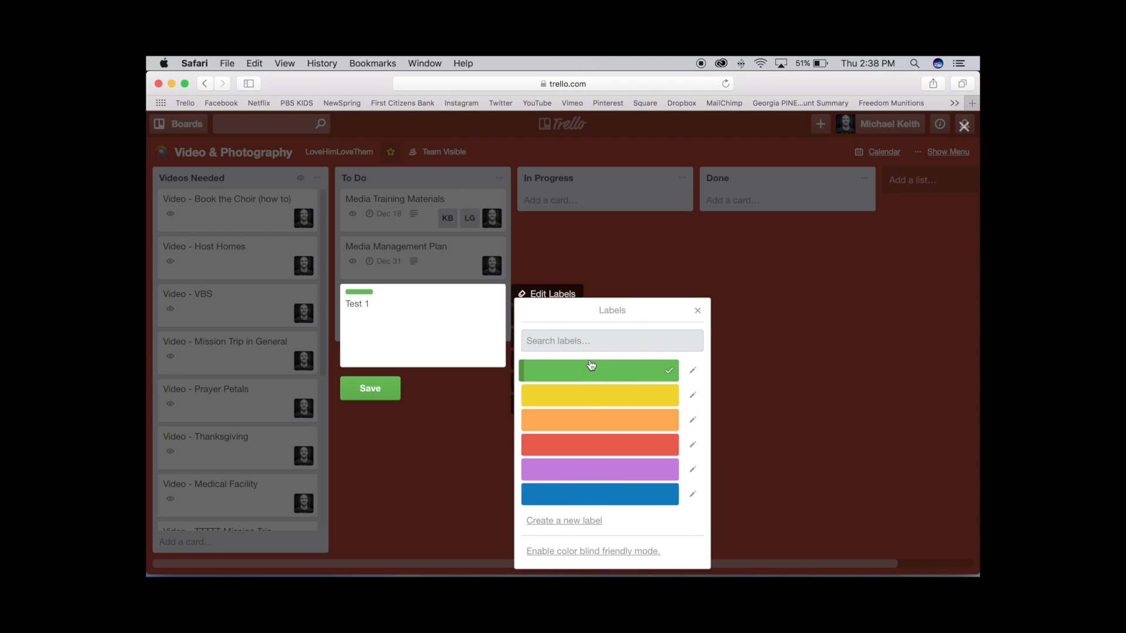
pyautogui.click(698, 311)
# - Assign the account owner and the board members with initials LG and DS to the Test 1 card
pyautogui.click(543, 317)
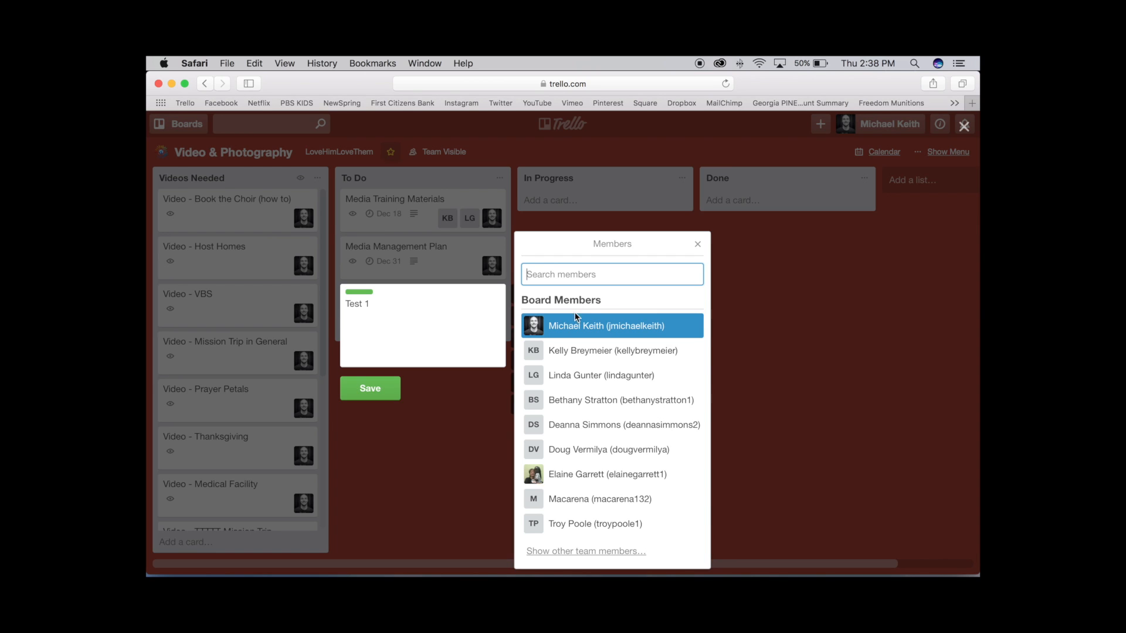
pyautogui.click(564, 327)
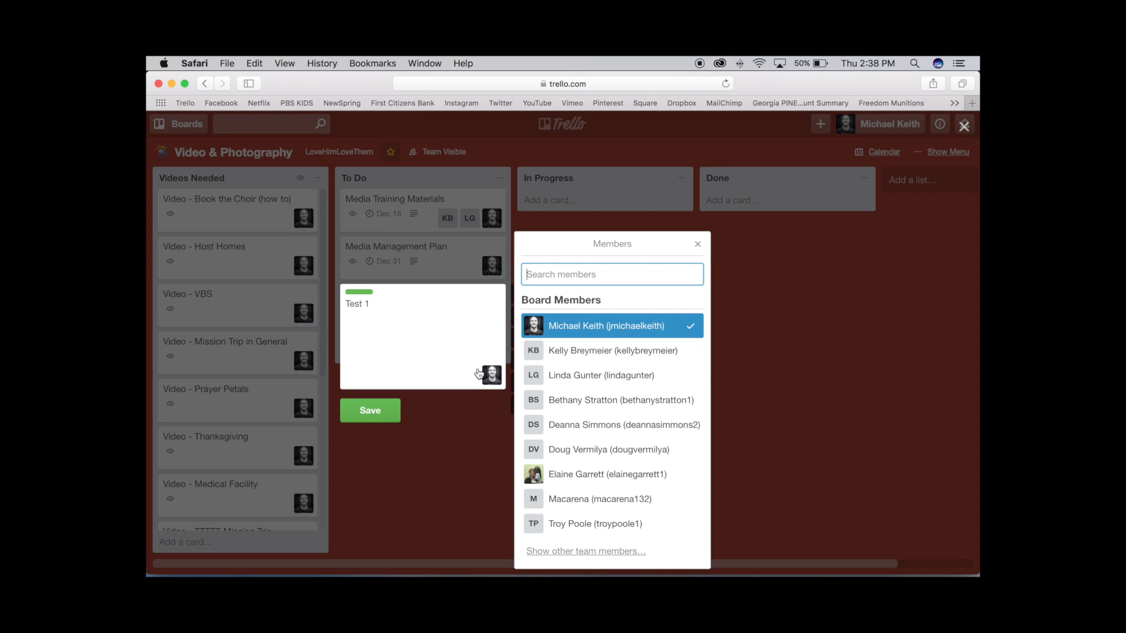
pyautogui.click(597, 376)
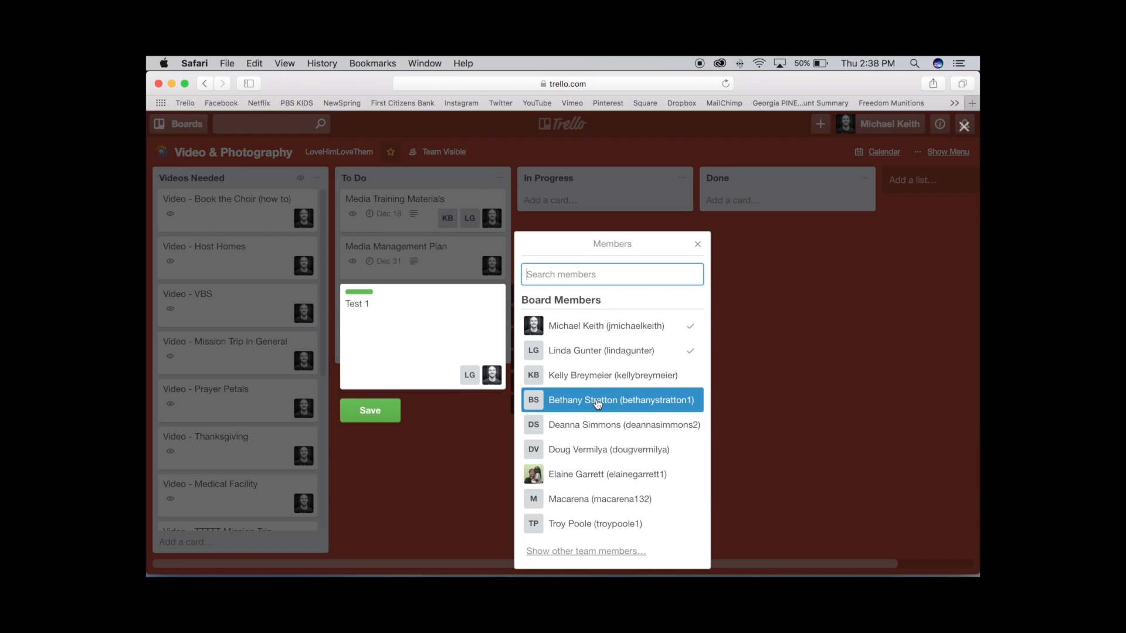
pyautogui.click(584, 431)
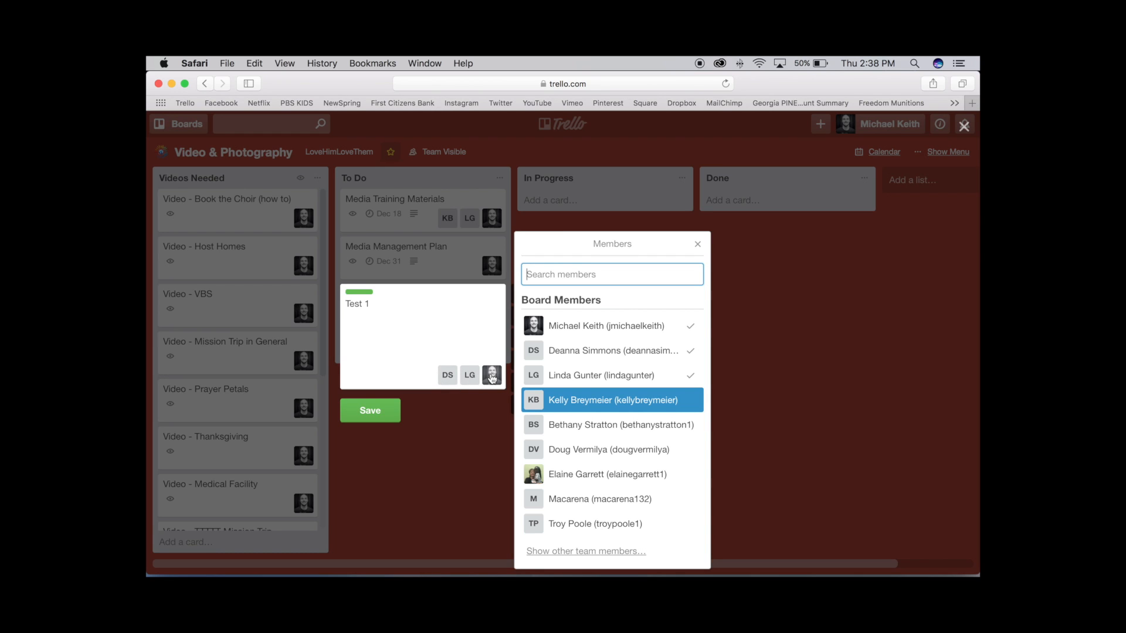
pyautogui.click(698, 244)
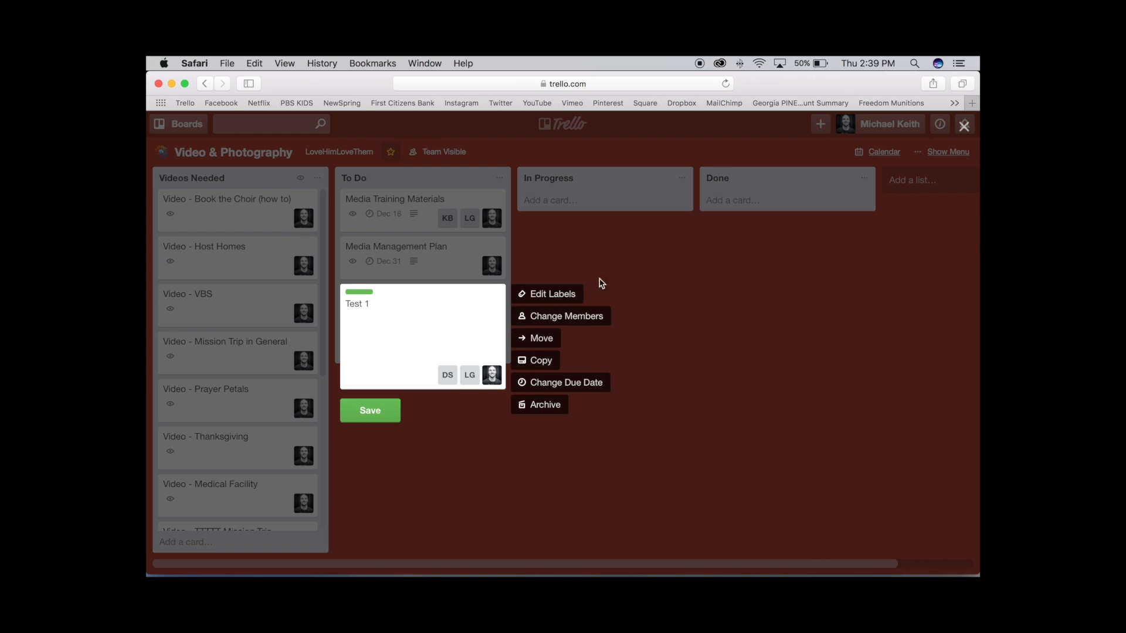
# - View the boards and lists the Test 1 card could be moved to, and close the options without moving it
pyautogui.click(541, 340)
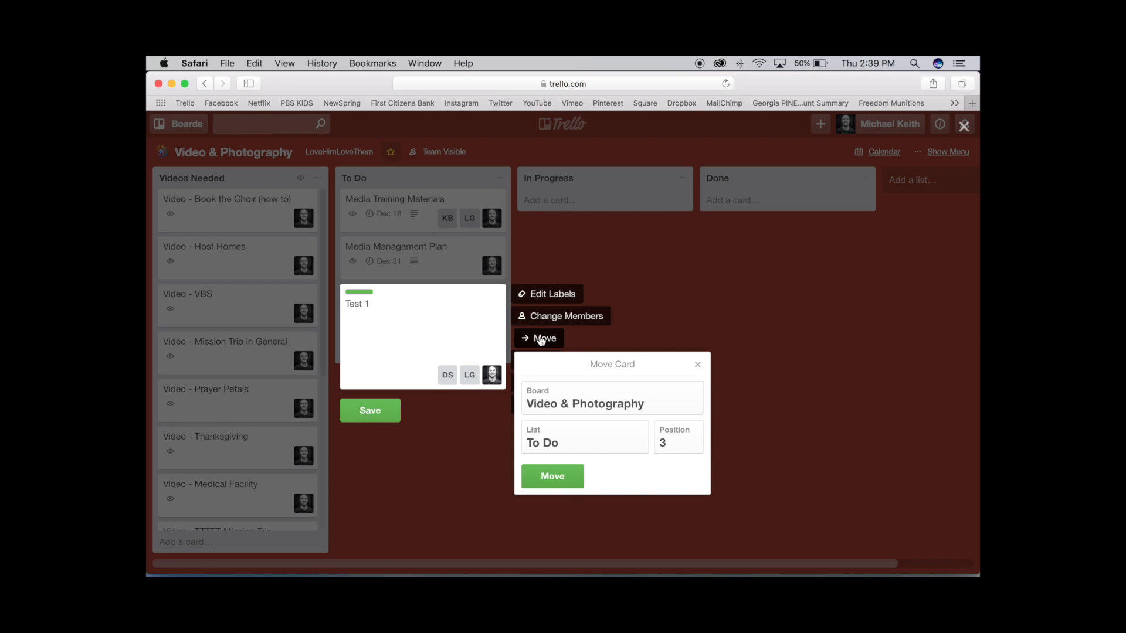
pyautogui.click(555, 399)
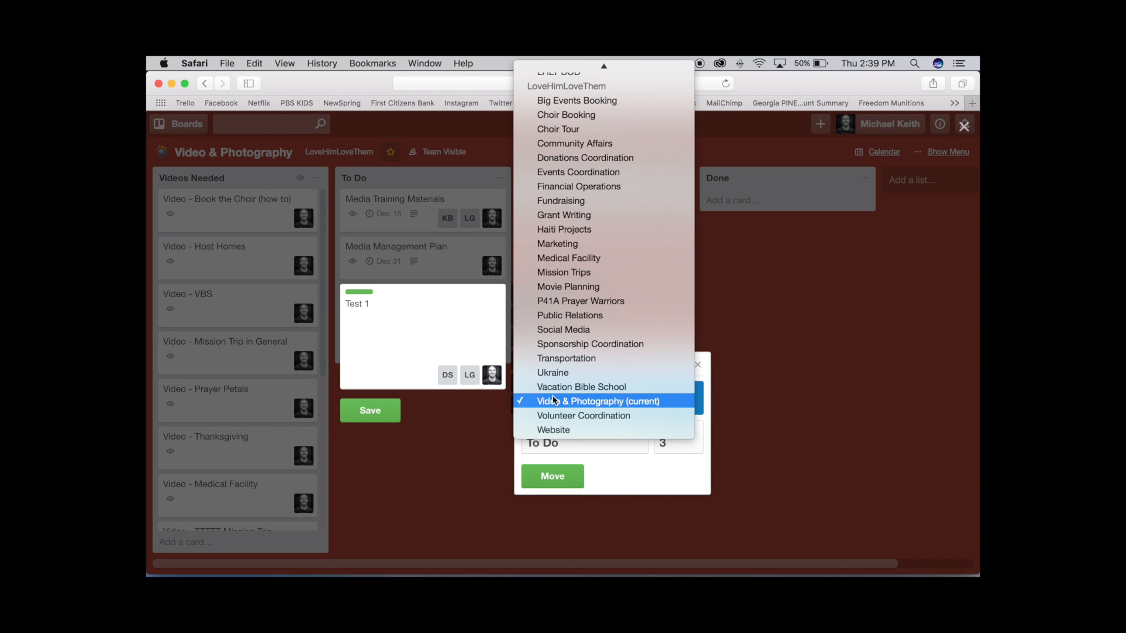
pyautogui.click(648, 465)
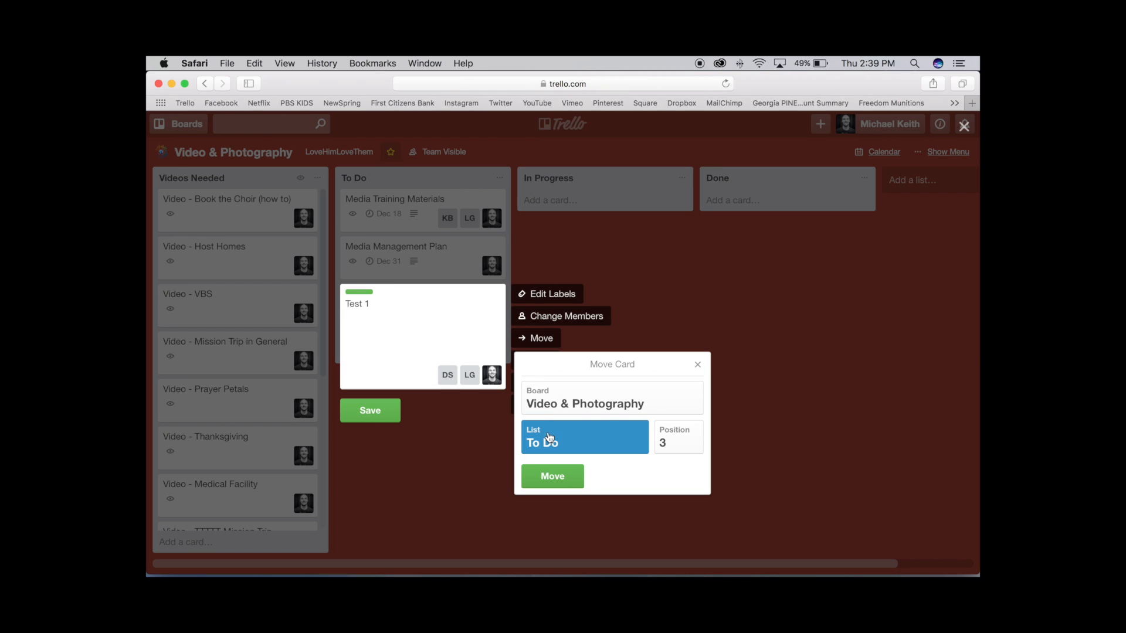
pyautogui.click(548, 439)
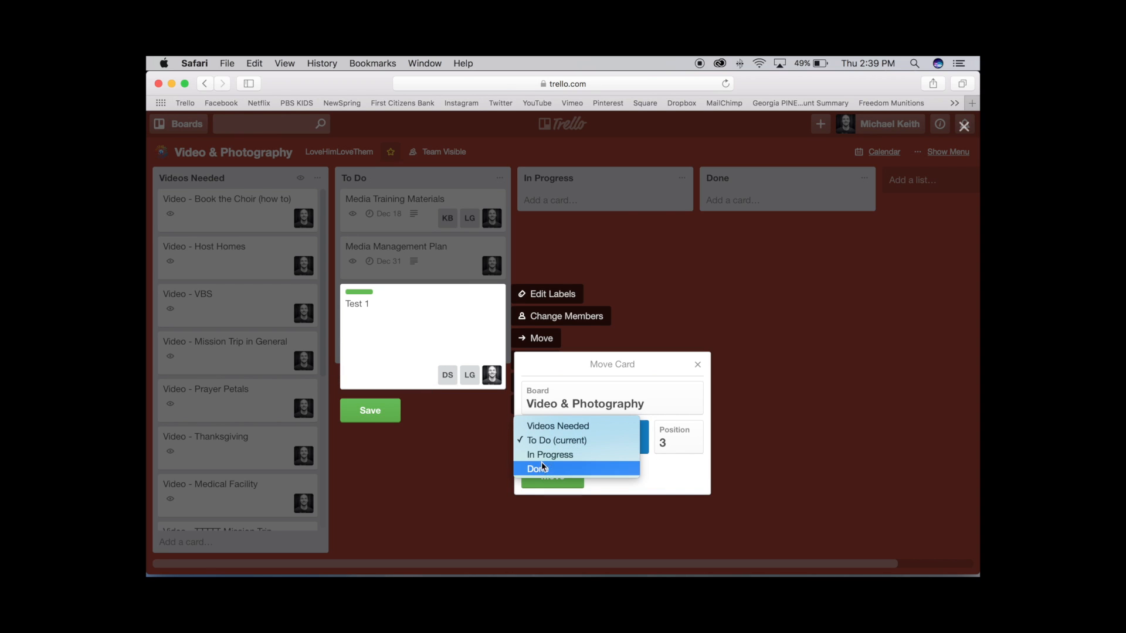
pyautogui.click(685, 482)
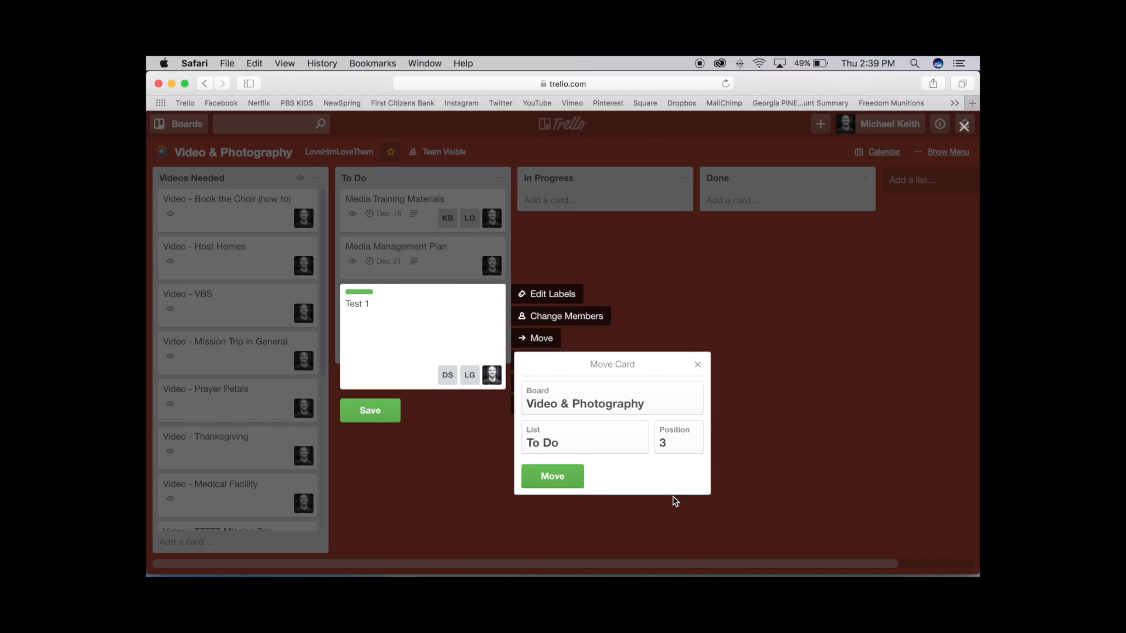
pyautogui.click(698, 365)
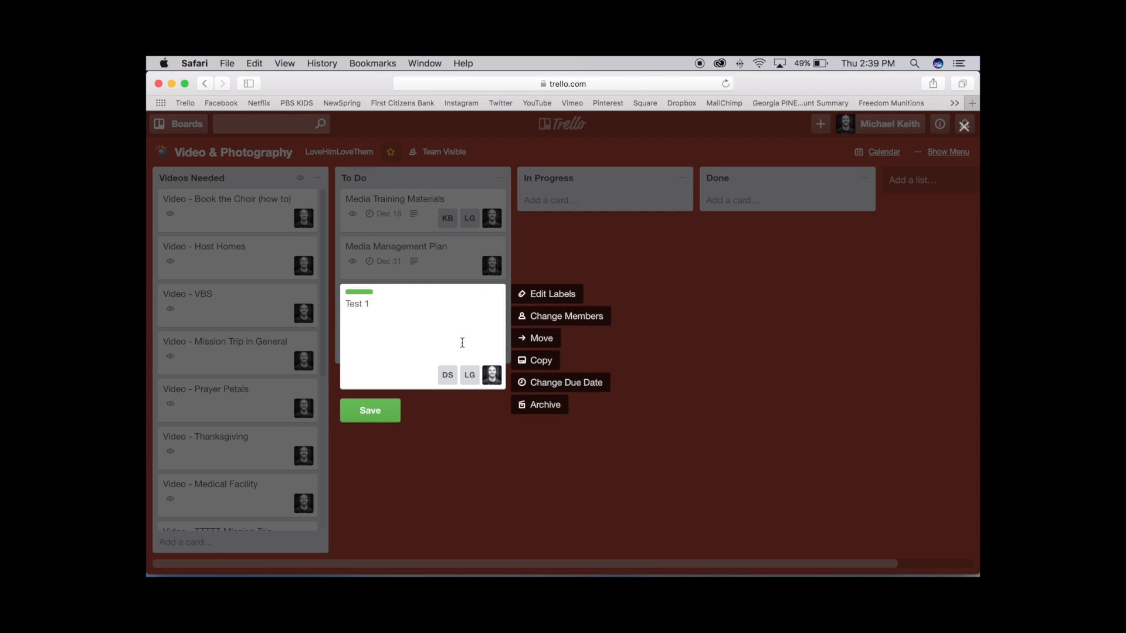
# - Set the Test 1 card's due date to 12/12/2016 and save the card
pyautogui.click(550, 384)
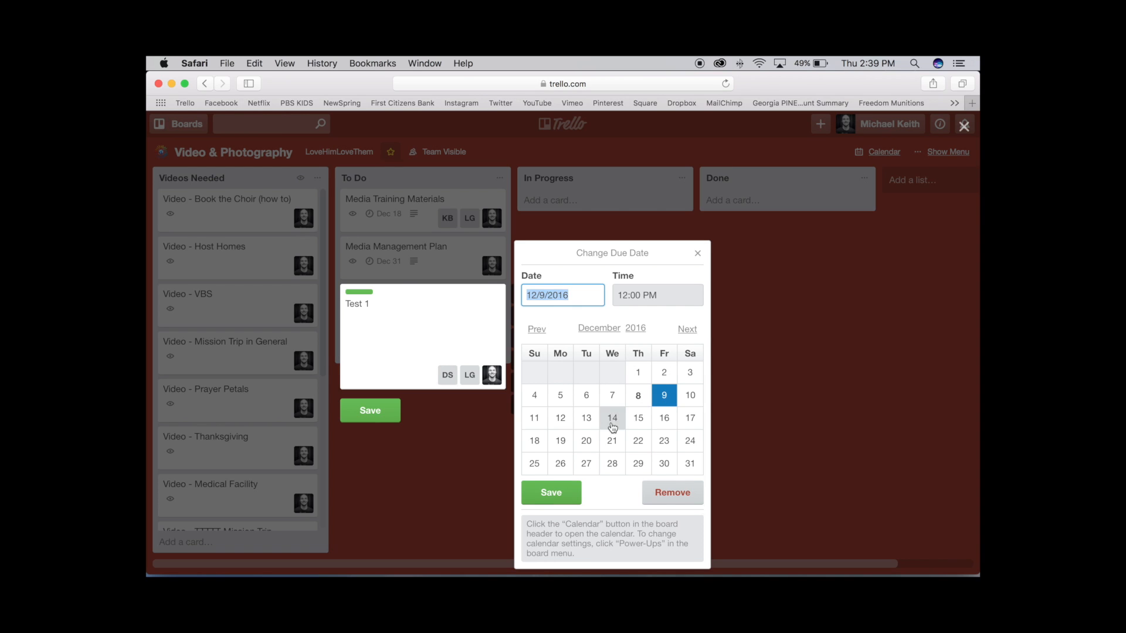
pyautogui.click(565, 422)
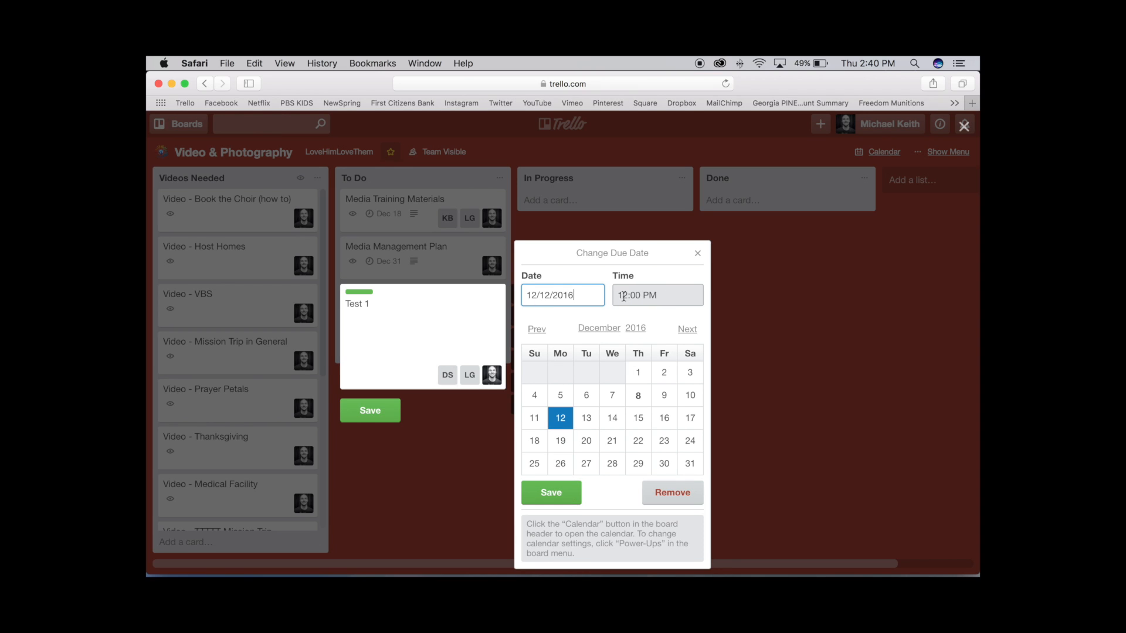
pyautogui.click(555, 496)
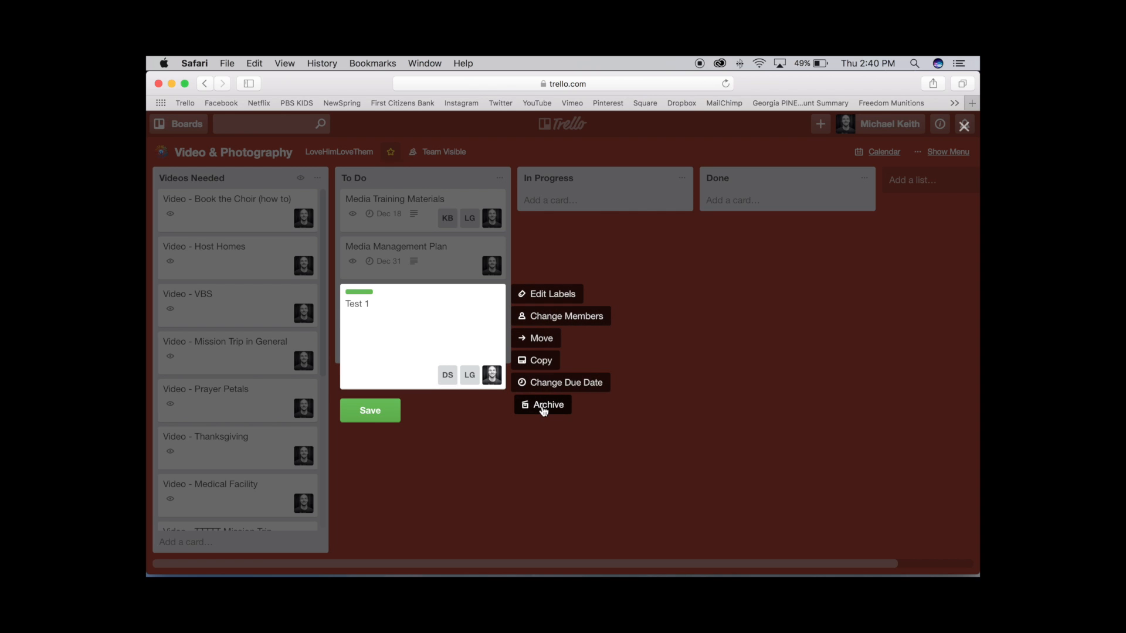
pyautogui.click(378, 414)
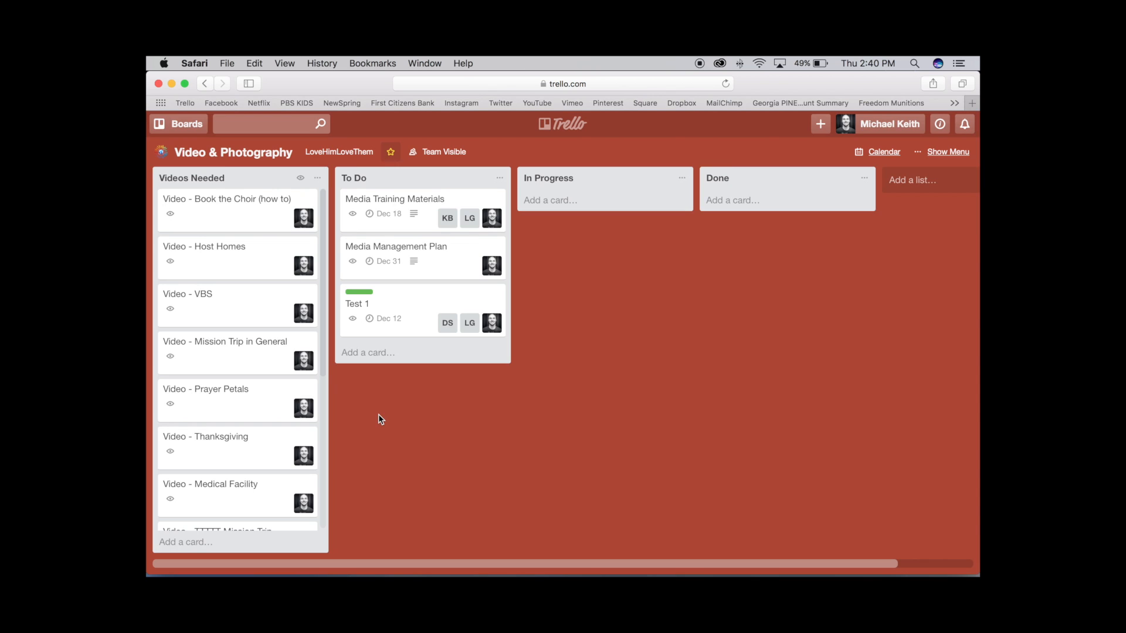
# - Open the Test 1 card, mark its due date as complete and return to the board
pyautogui.click(422, 300)
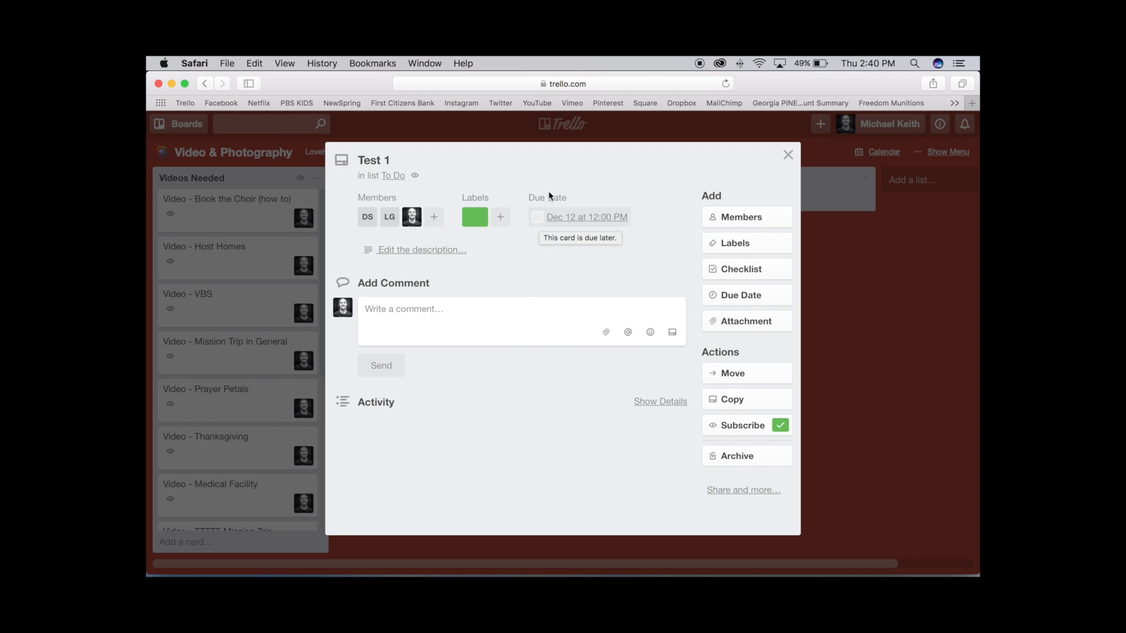
pyautogui.click(538, 220)
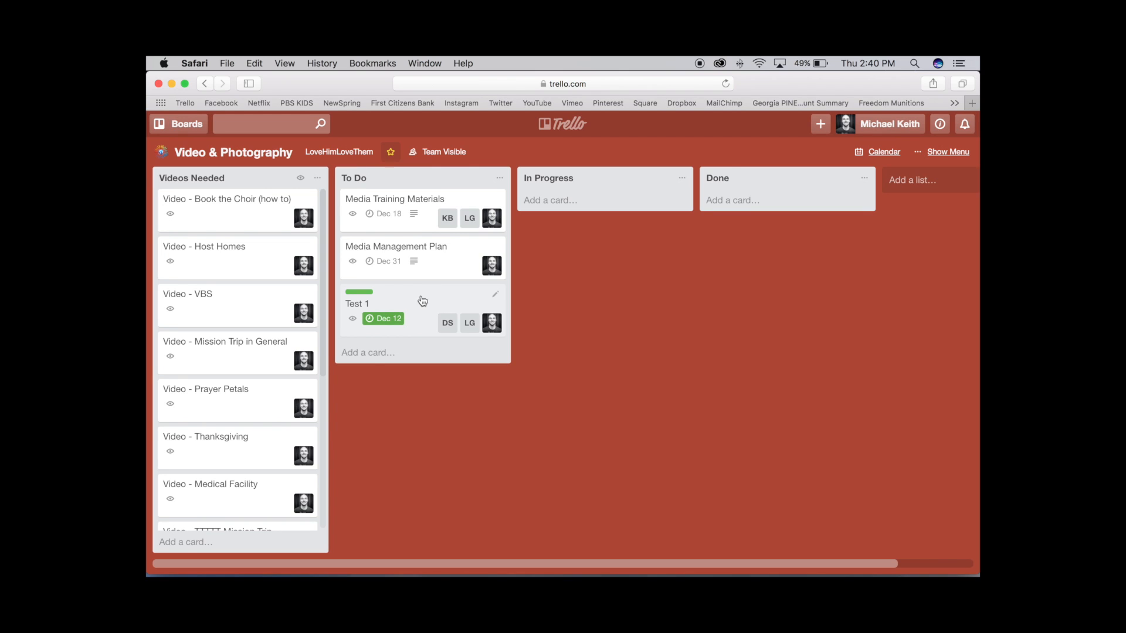
# - Reopen the Test 1 card and view its description editor, closing it without entering text
pyautogui.click(420, 304)
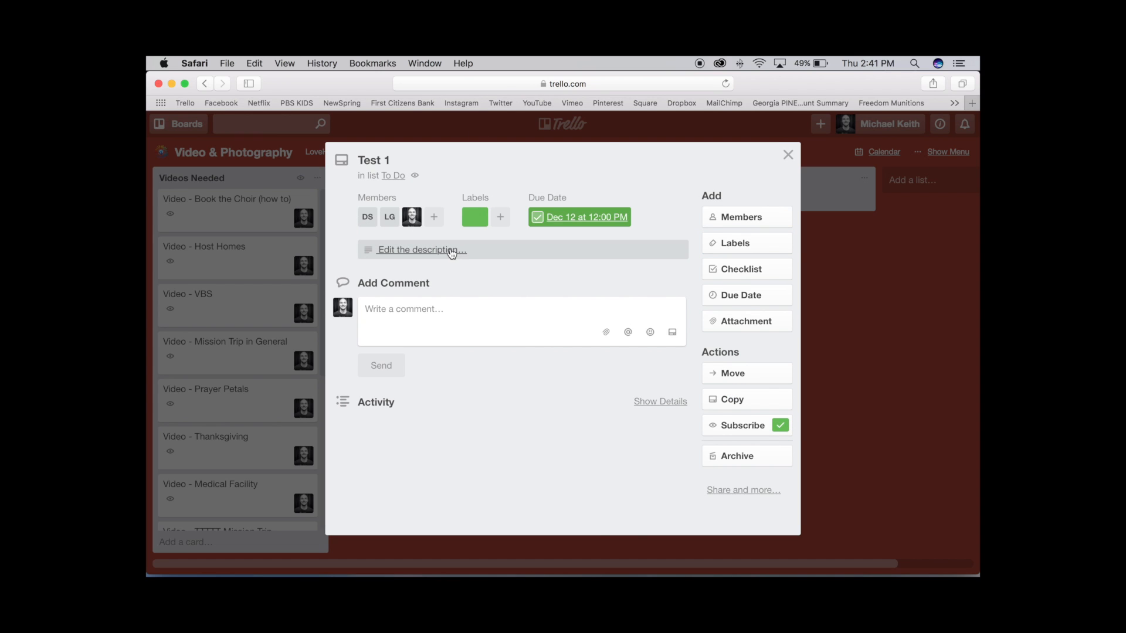
pyautogui.click(431, 251)
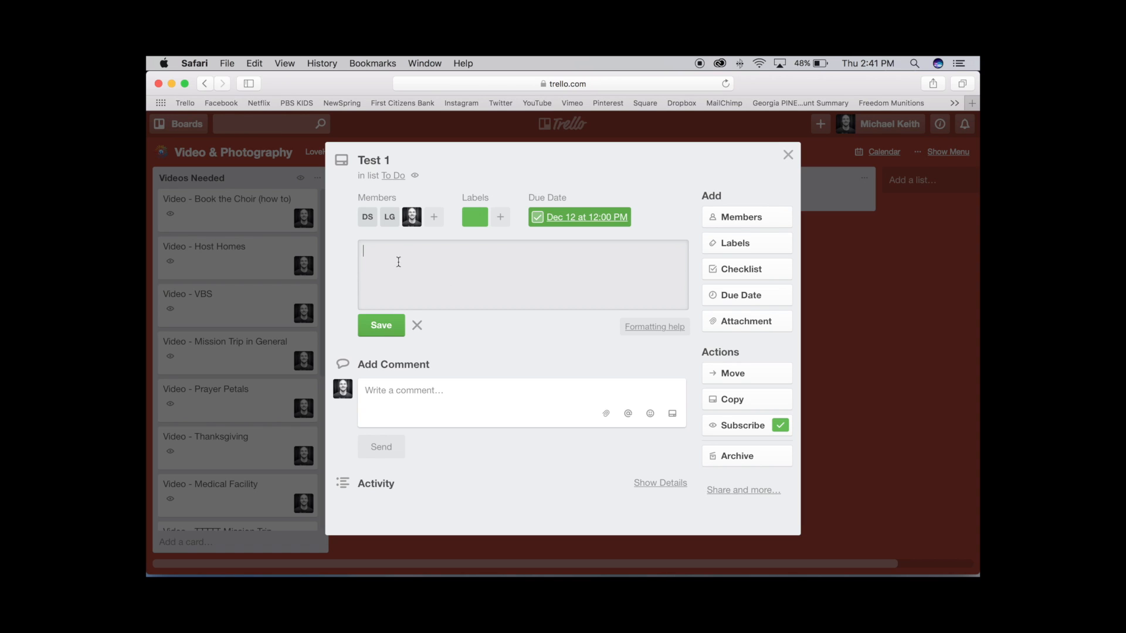
pyautogui.click(417, 325)
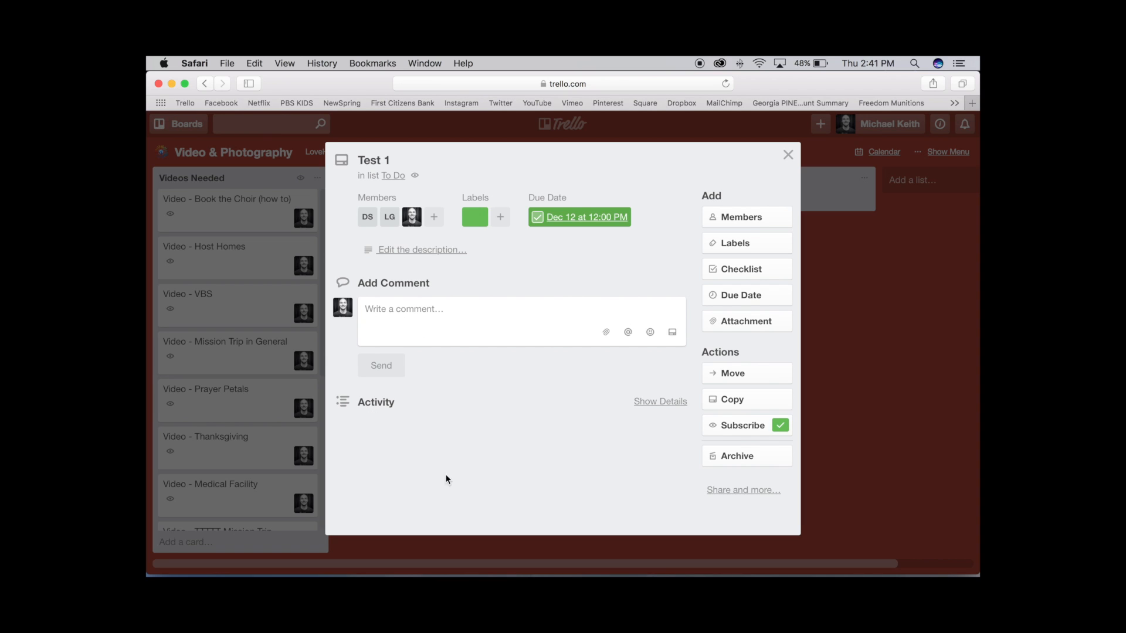
# - Post the comment "test" on the Test 1 card
pyautogui.click(401, 308)
pyautogui.write('testl')
pyautogui.press('BackSpace')
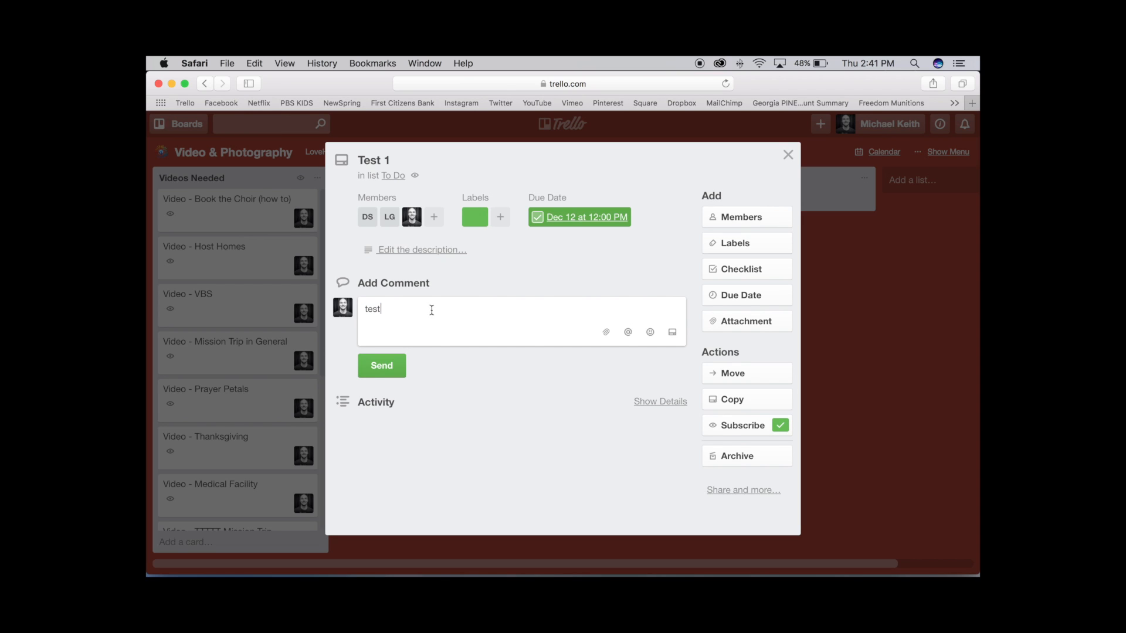
pyautogui.click(378, 365)
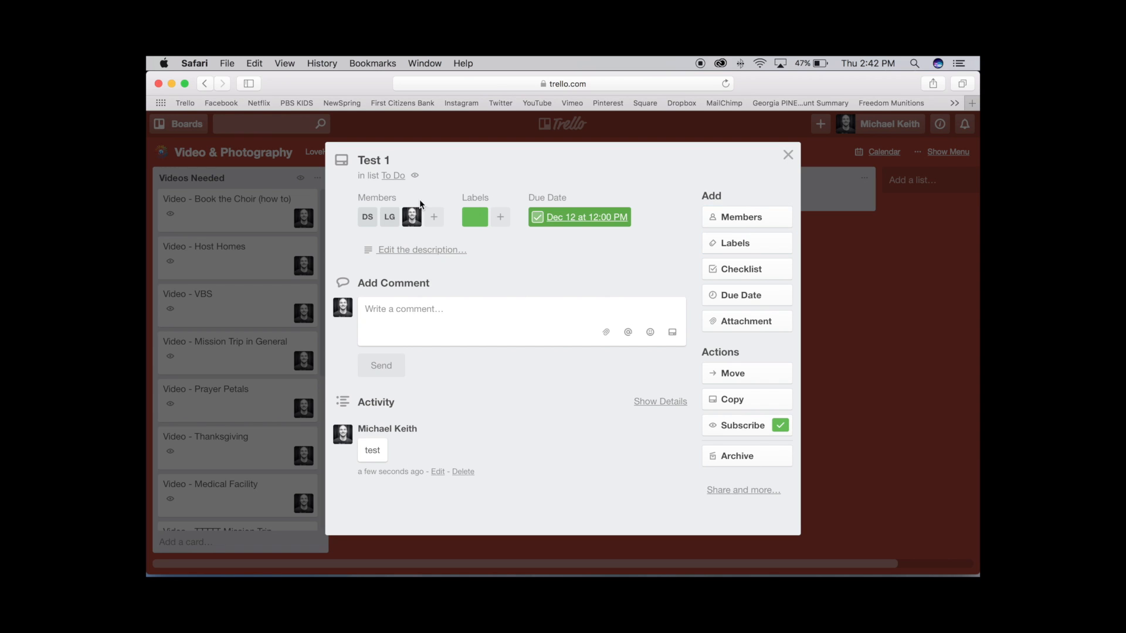
# - Add a checklist titled Checklist to the card with the items "test", "test 2" and "test 3"
pyautogui.click(738, 274)
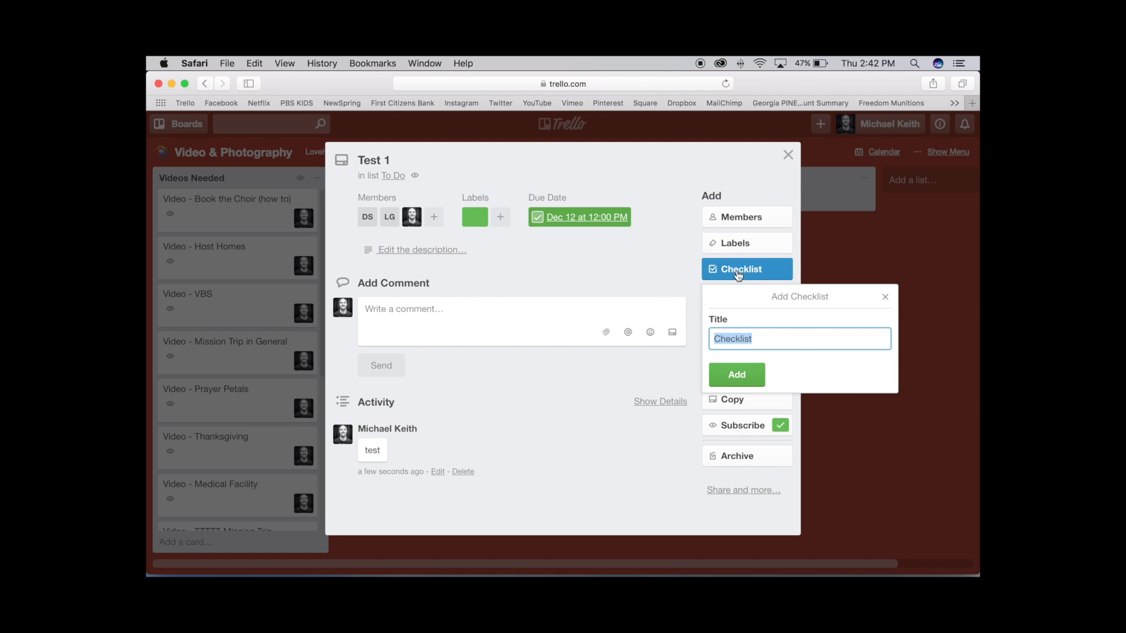
pyautogui.click(738, 376)
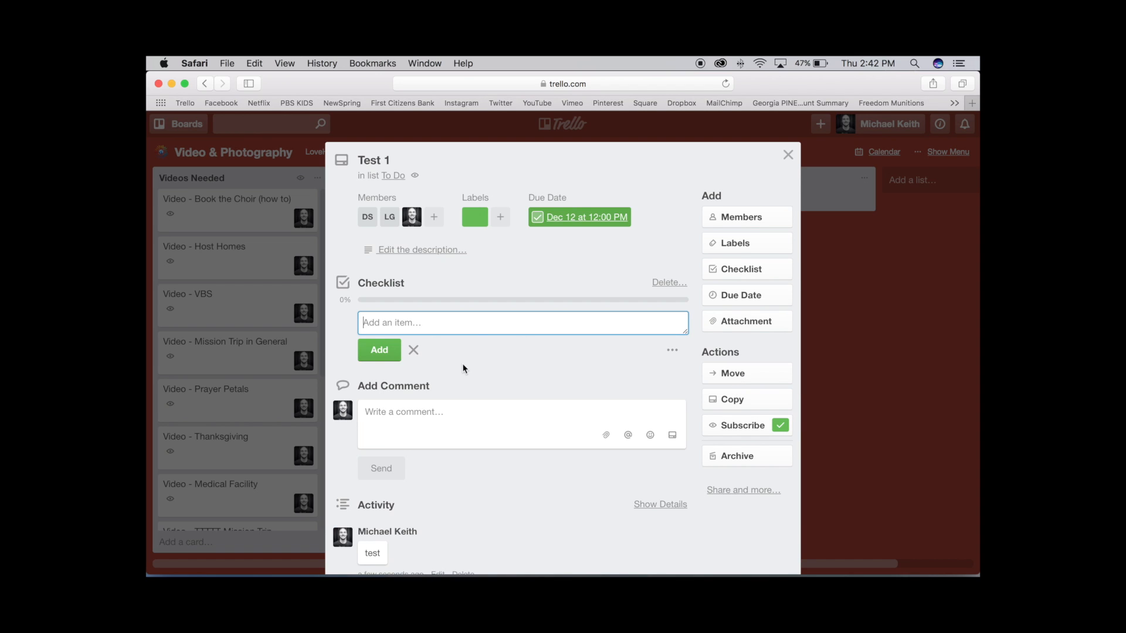
pyautogui.write('test')
pyautogui.press('Return')
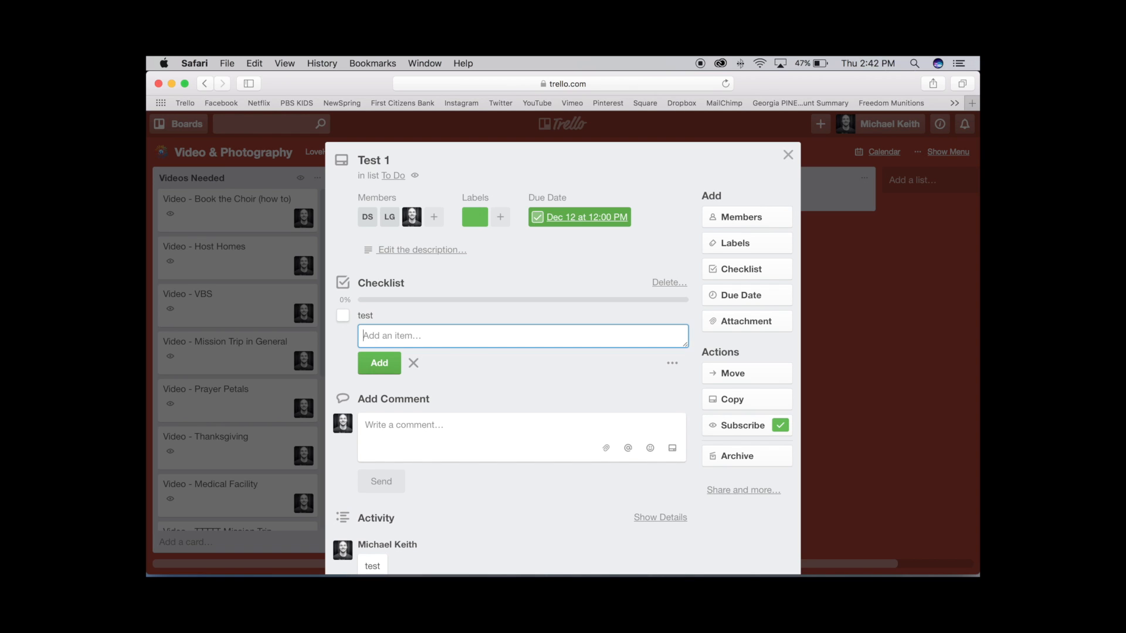
pyautogui.write('test 2')
pyautogui.press('Return')
pyautogui.write('test')
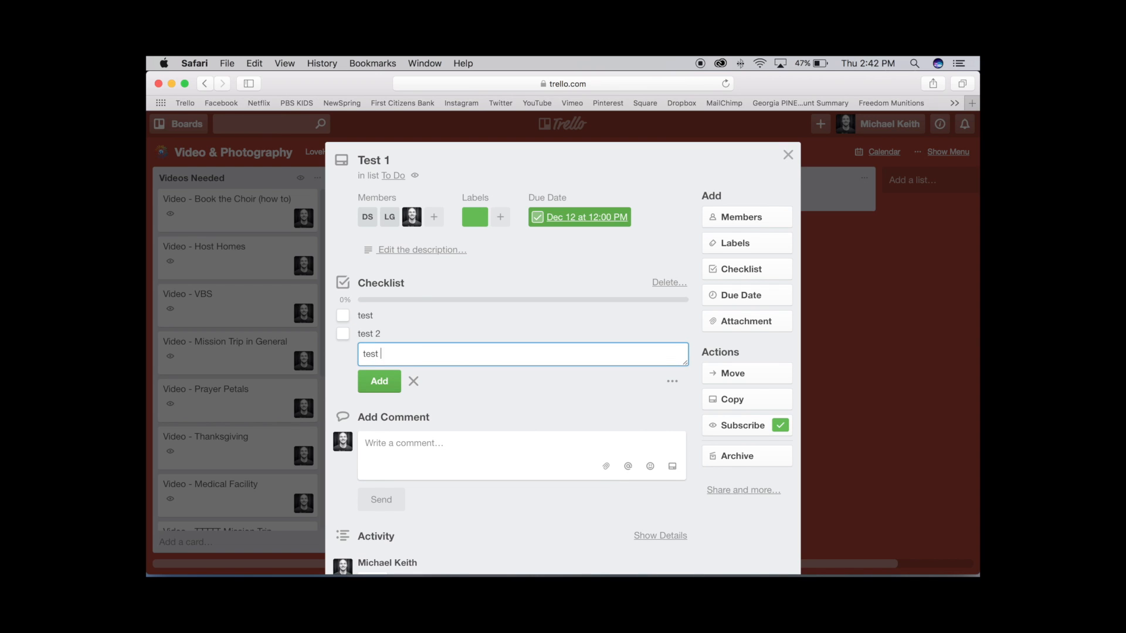
pyautogui.write(' 3')
pyautogui.press('Return')
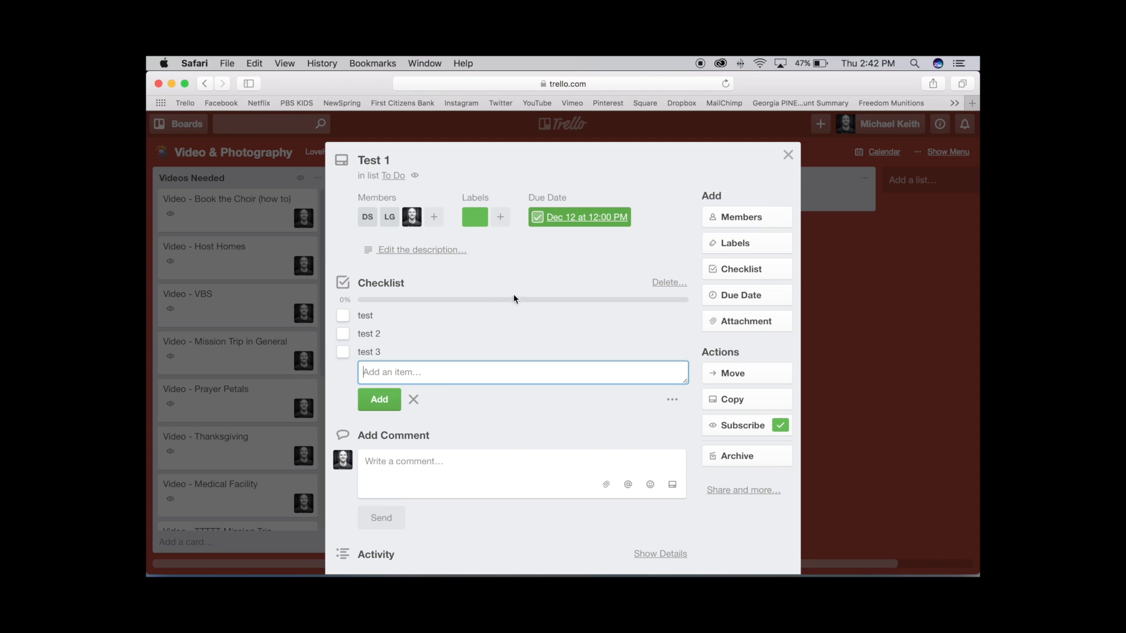
pyautogui.click(414, 399)
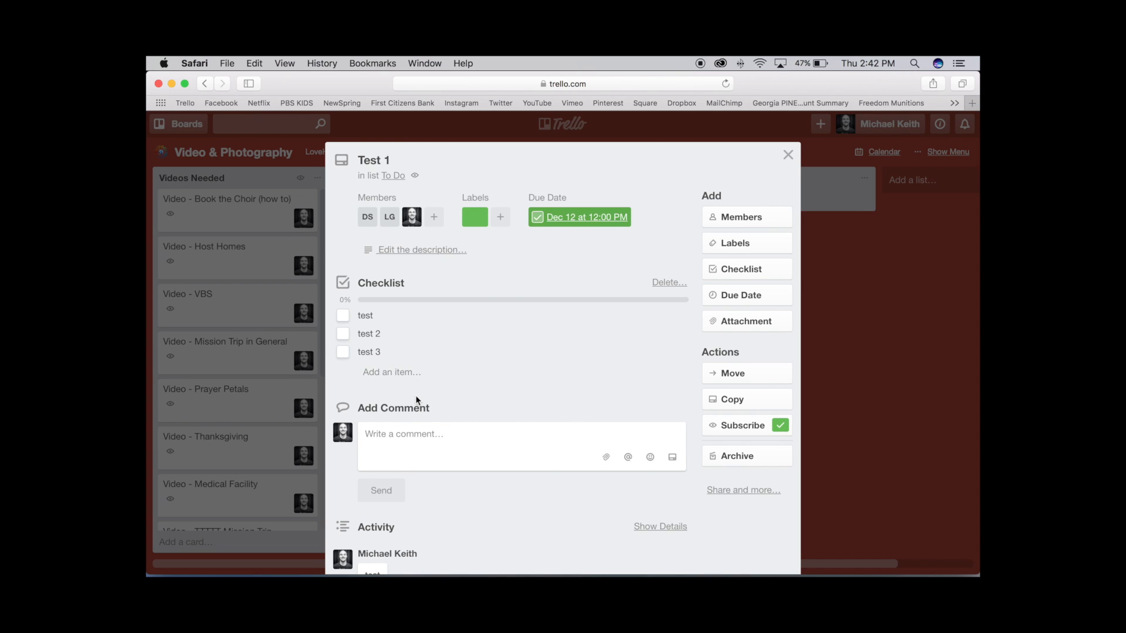
# - Mark the checklist items test, test 2 and test 3 as complete
pyautogui.click(344, 317)
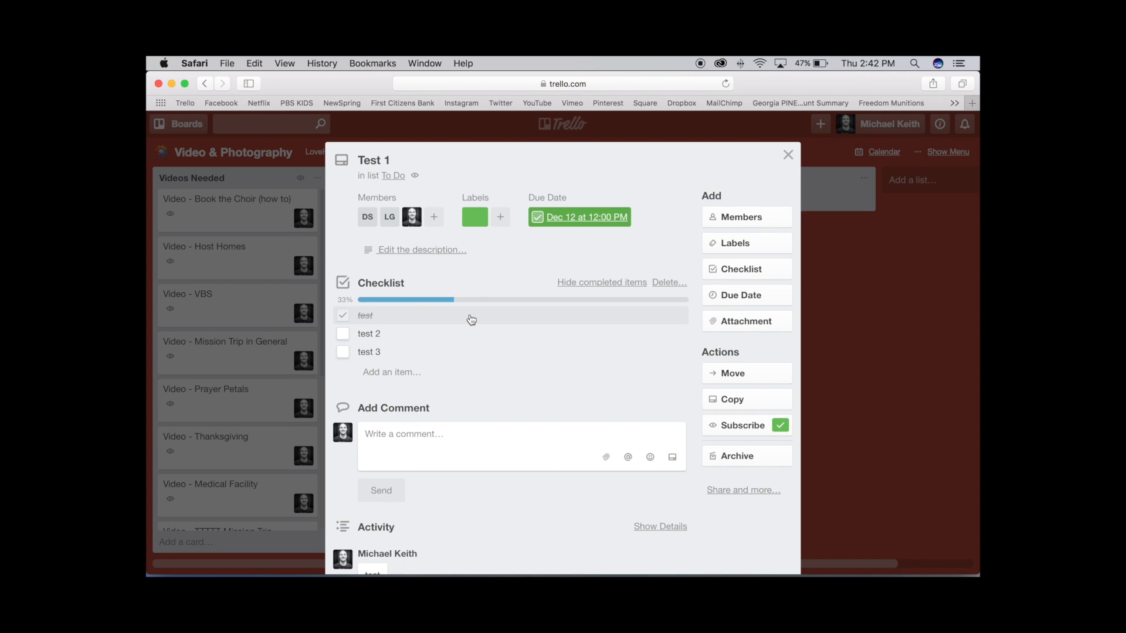
pyautogui.click(343, 333)
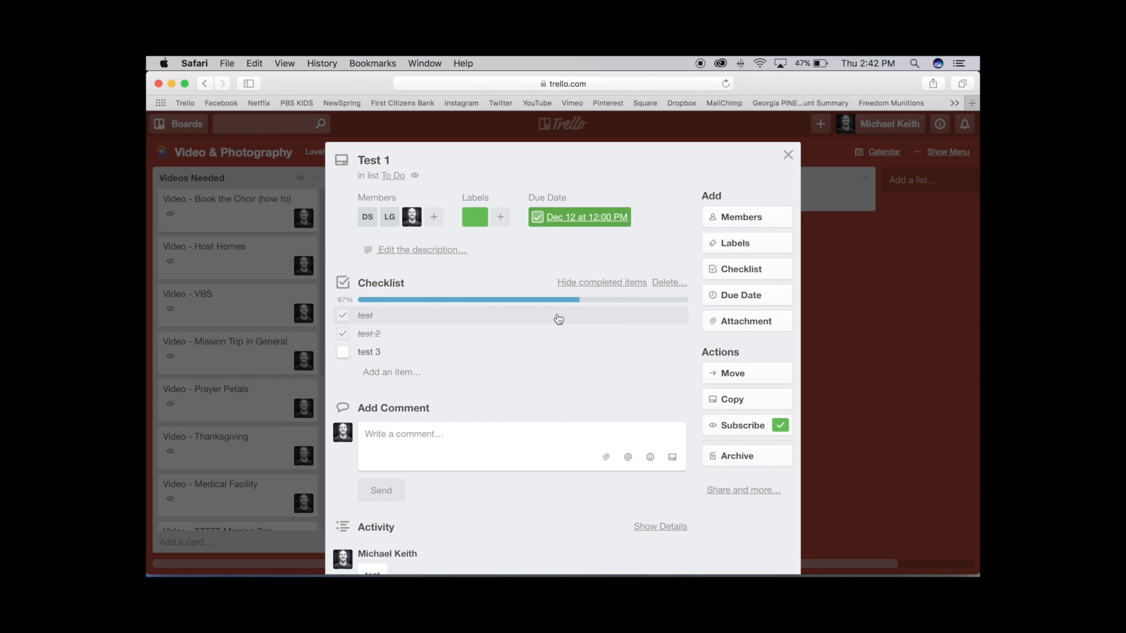
pyautogui.click(344, 352)
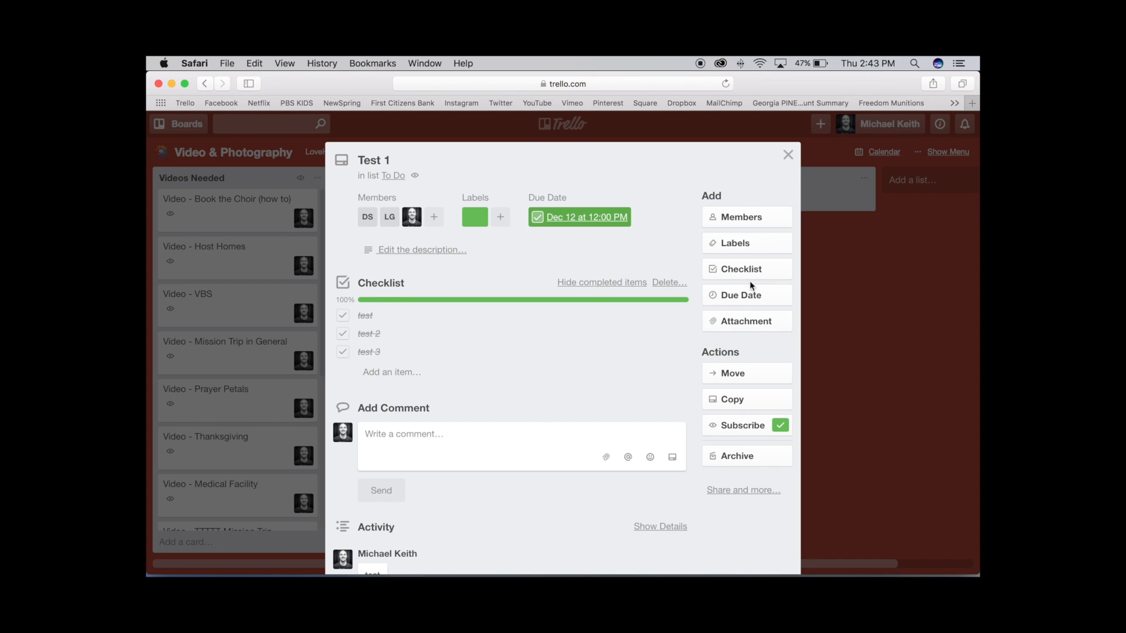
# - View the card's due date settings and save them with 12/12/2016 at 12:00 PM
pyautogui.click(734, 297)
pyautogui.click(734, 297)
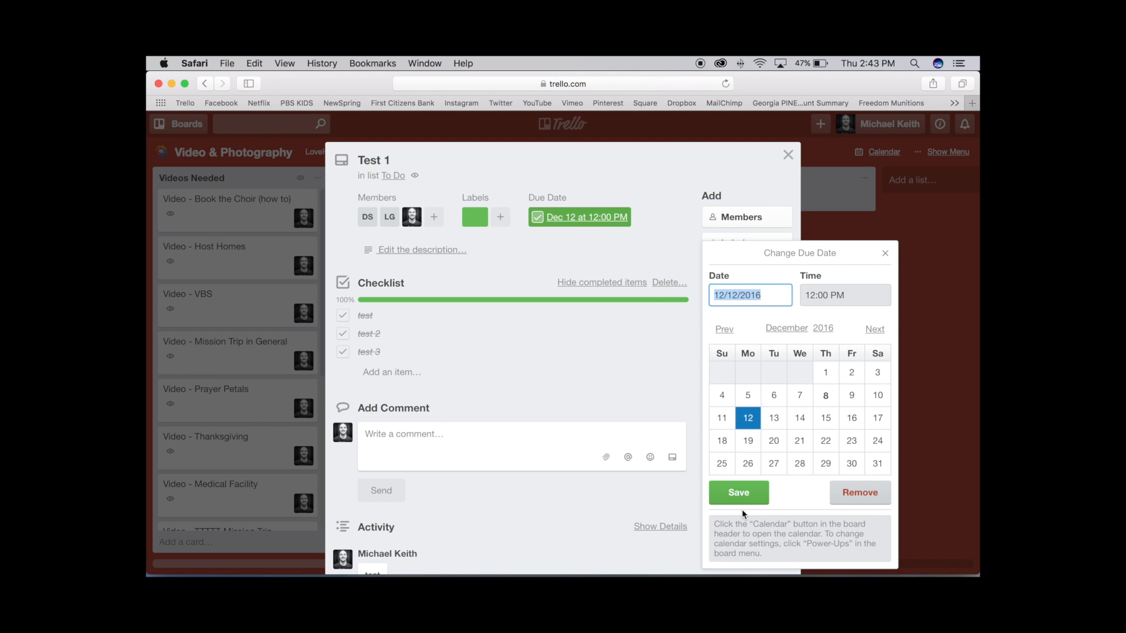
pyautogui.click(736, 493)
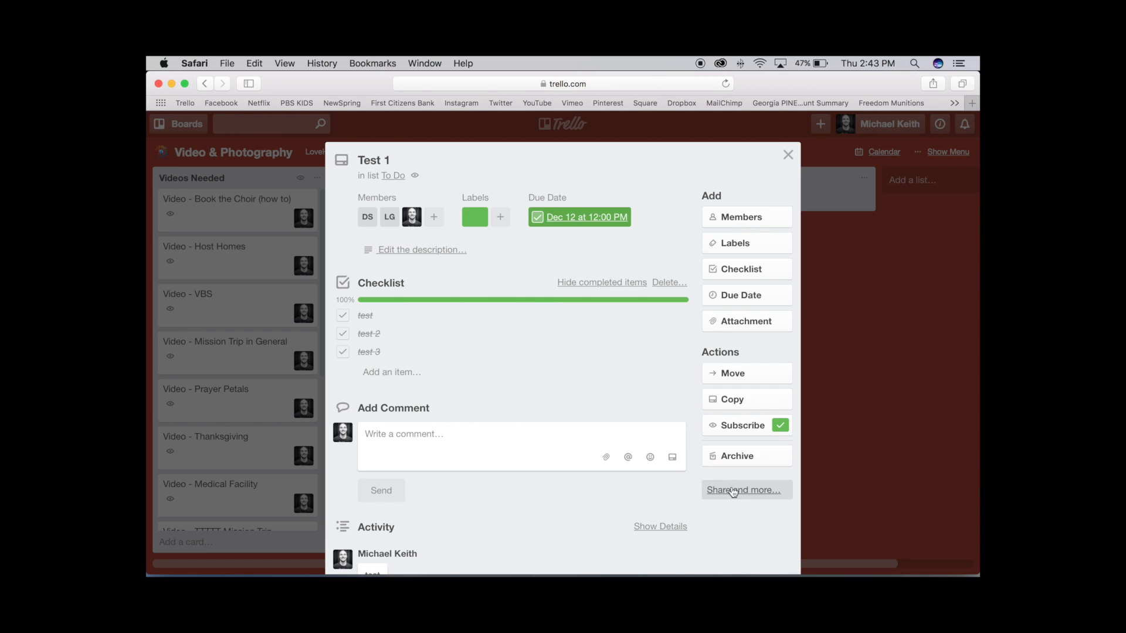
# - View the sources for attaching files to the card, dismiss them without attaching anything, and return to the board
pyautogui.click(738, 323)
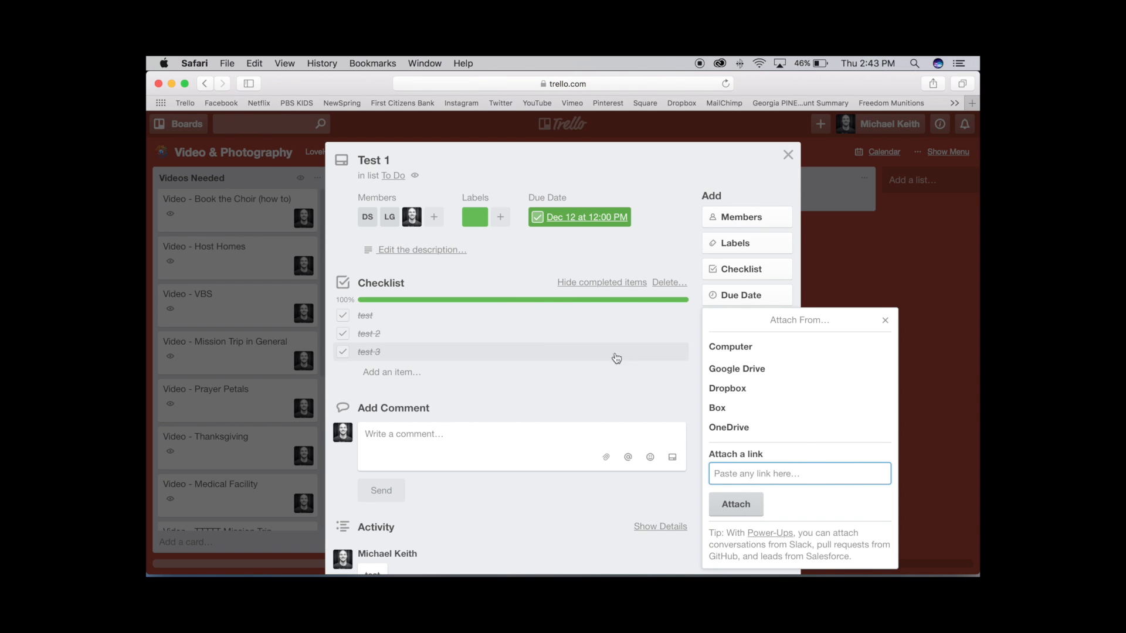
pyautogui.click(885, 320)
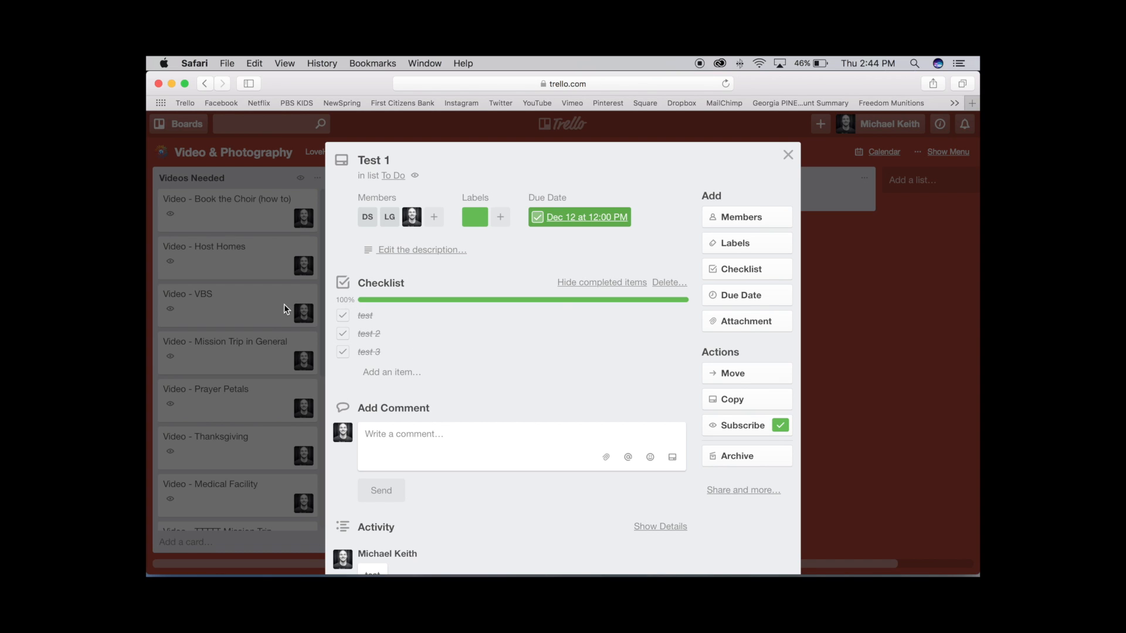
pyautogui.click(740, 378)
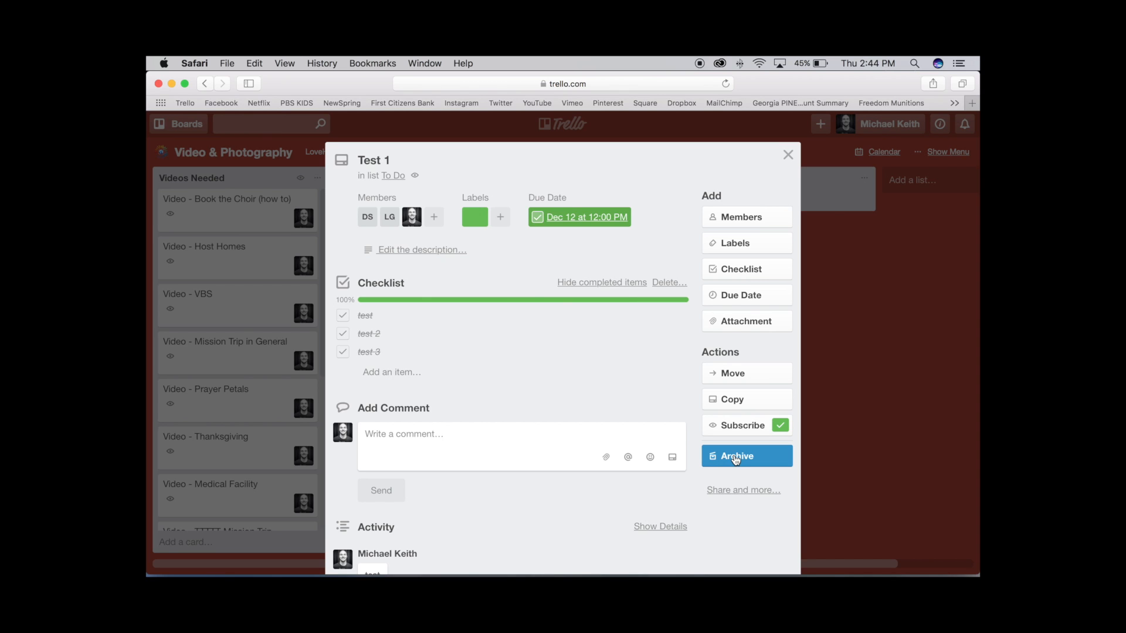
pyautogui.scroll(-1, 736, 460)
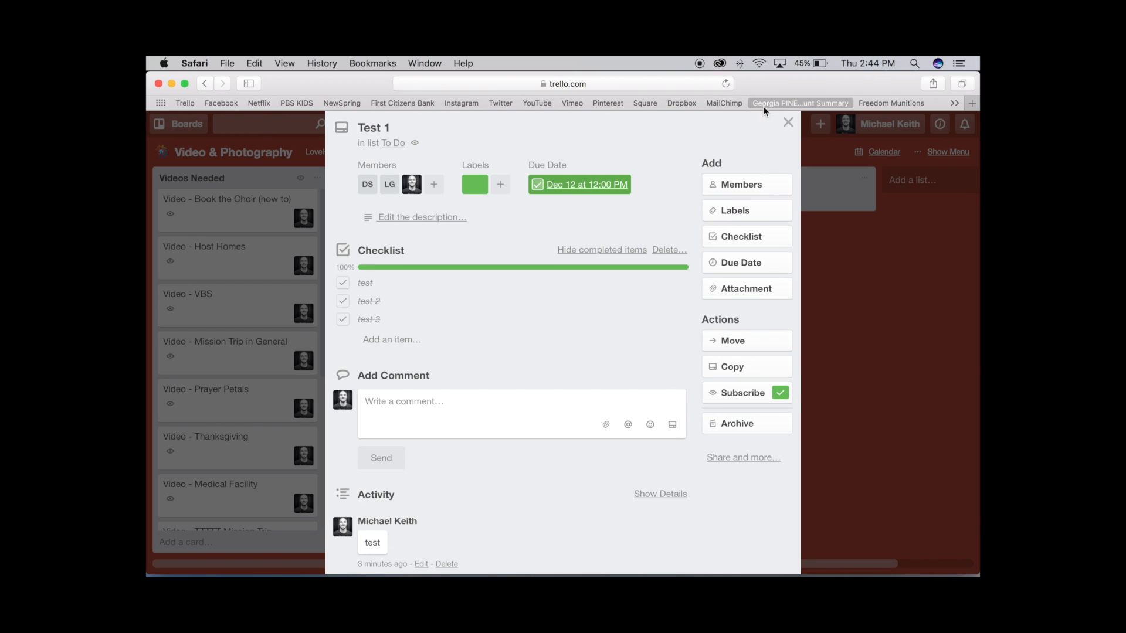
pyautogui.click(788, 122)
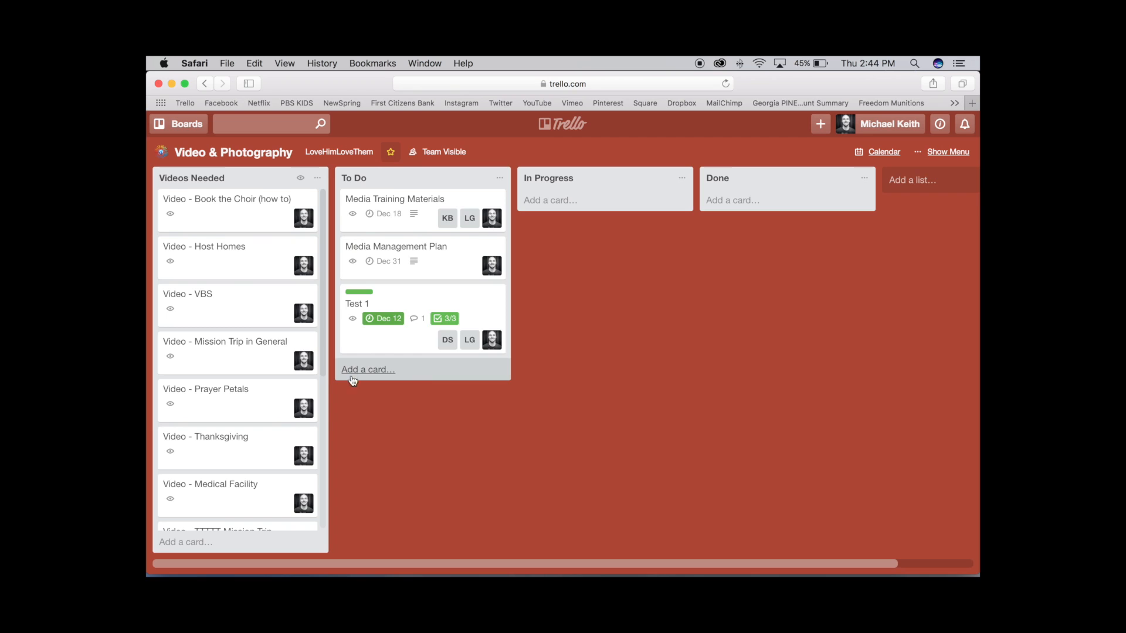
# - Reopen the Test 1 card and view its print, export, link and email sharing options, closing them without choosing any
pyautogui.click(464, 301)
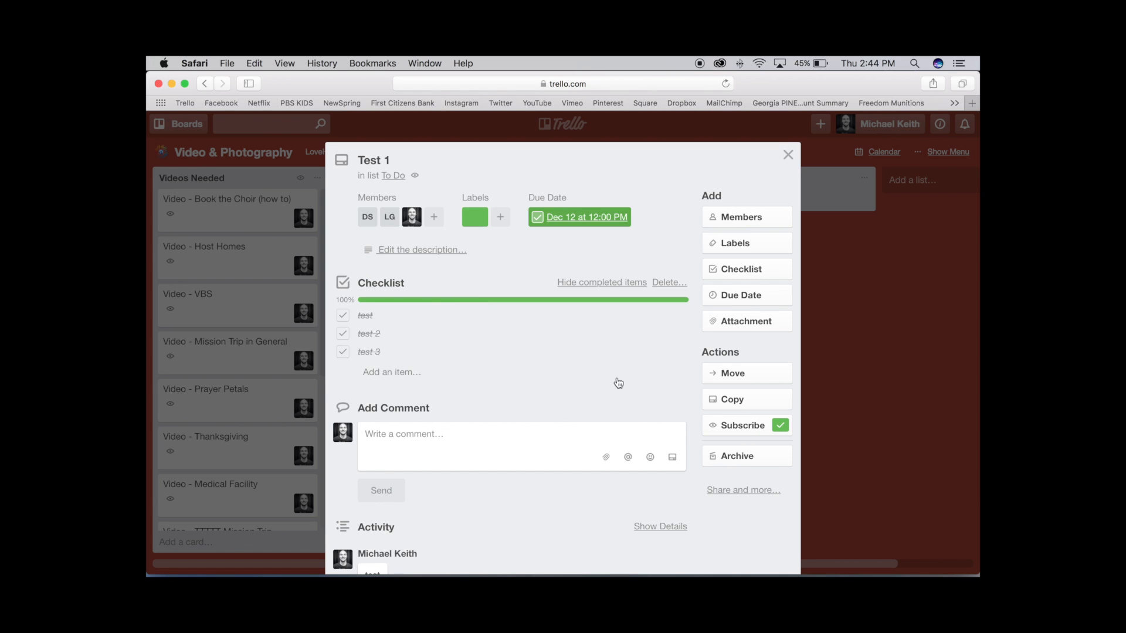
pyautogui.click(739, 491)
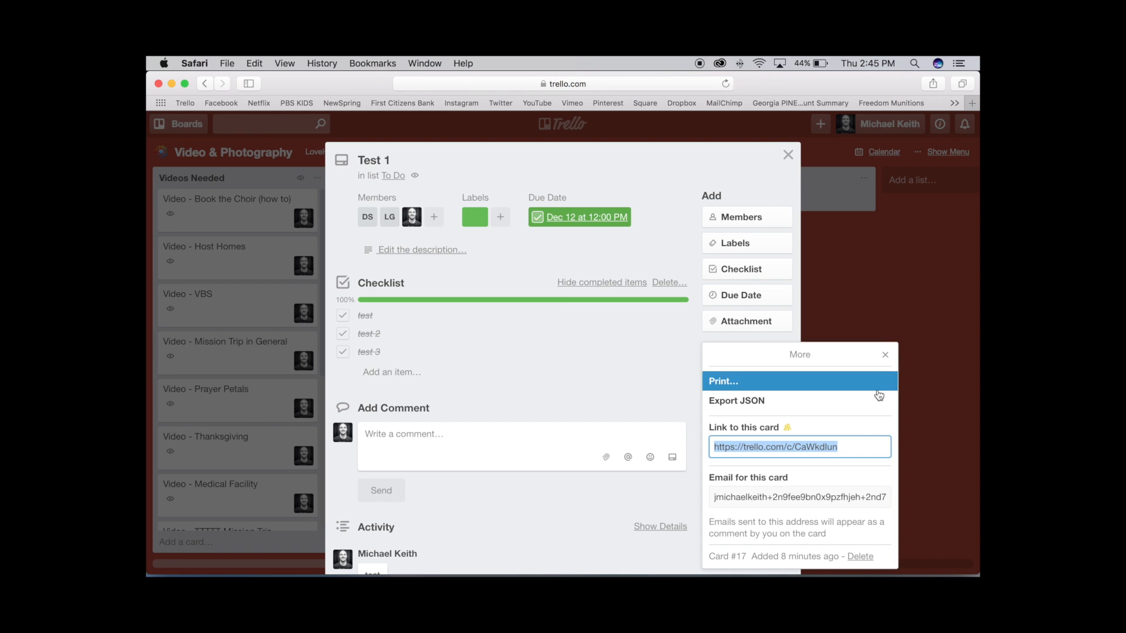
pyautogui.click(886, 357)
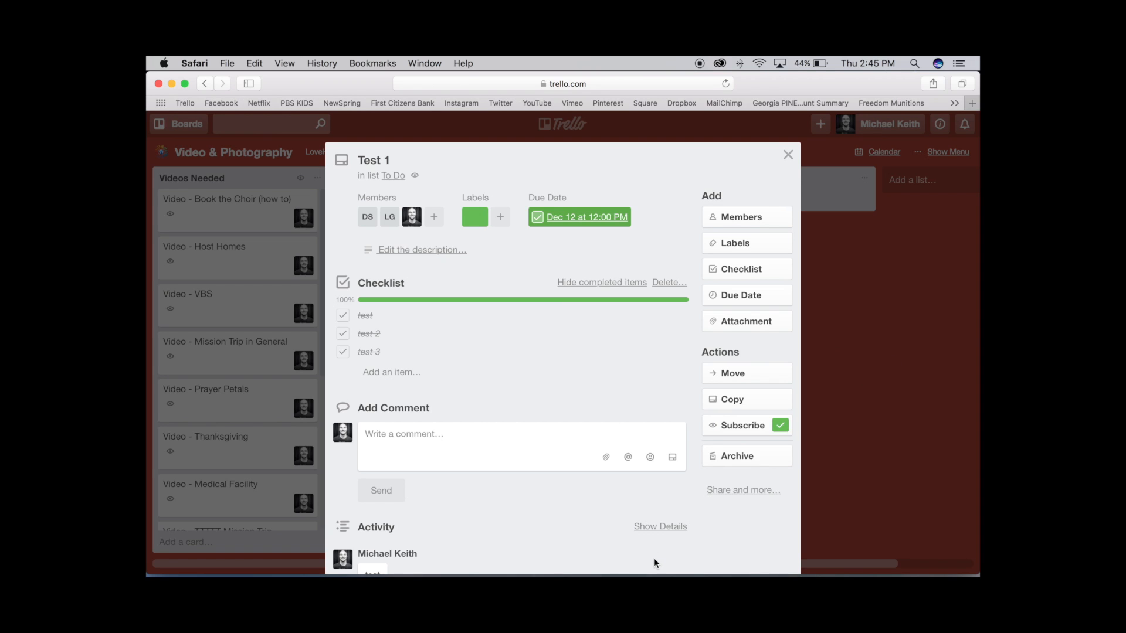
# - Show the detailed activity history of the Test 1 card, read through its entries and hide the details again
pyautogui.scroll(-3, 643, 543)
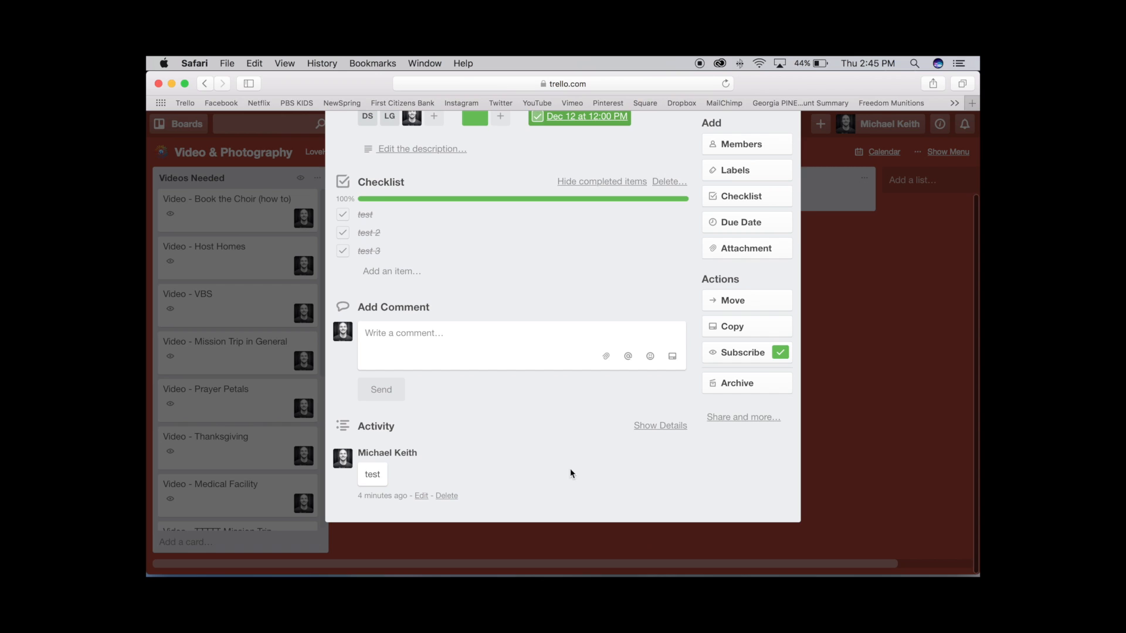
pyautogui.click(657, 430)
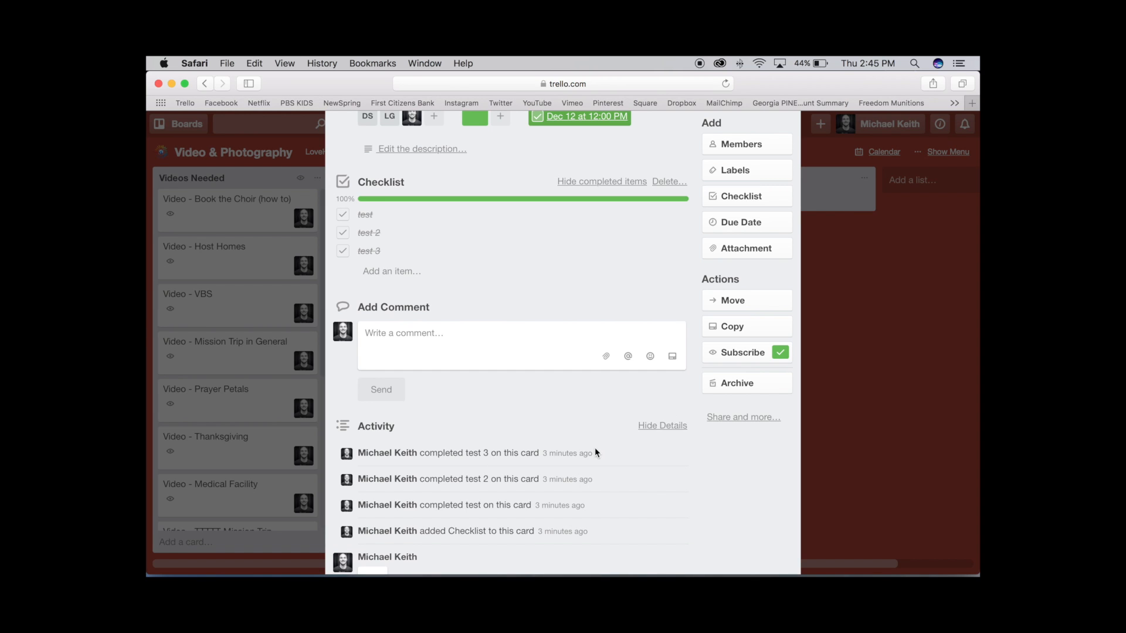
pyautogui.scroll(-5, 596, 449)
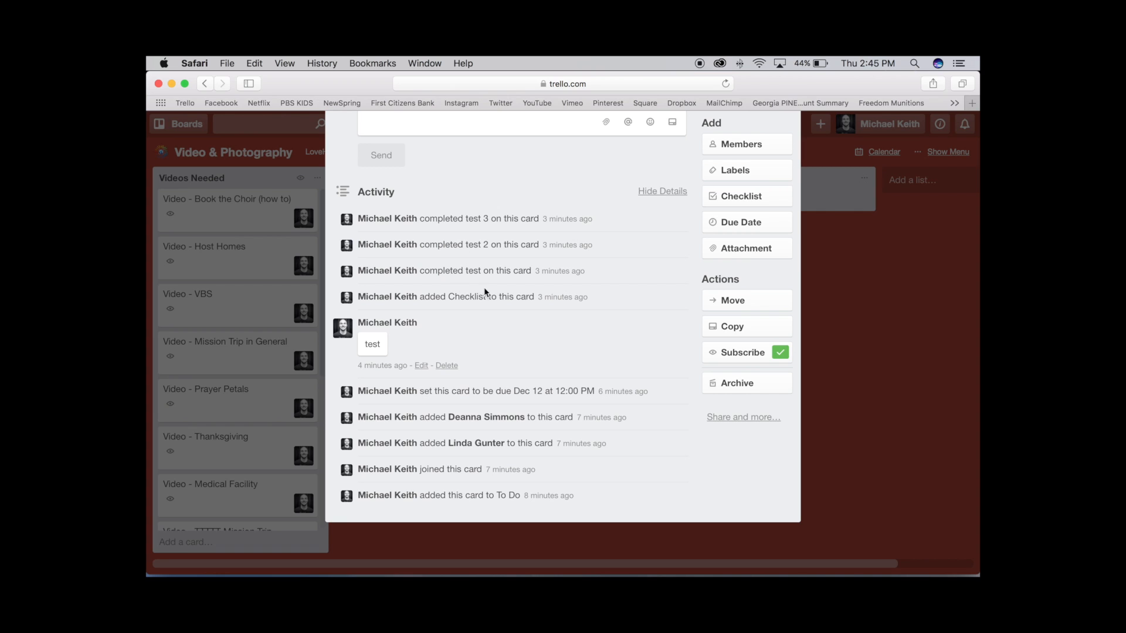
pyautogui.scroll(5, 560, 372)
pyautogui.click(657, 300)
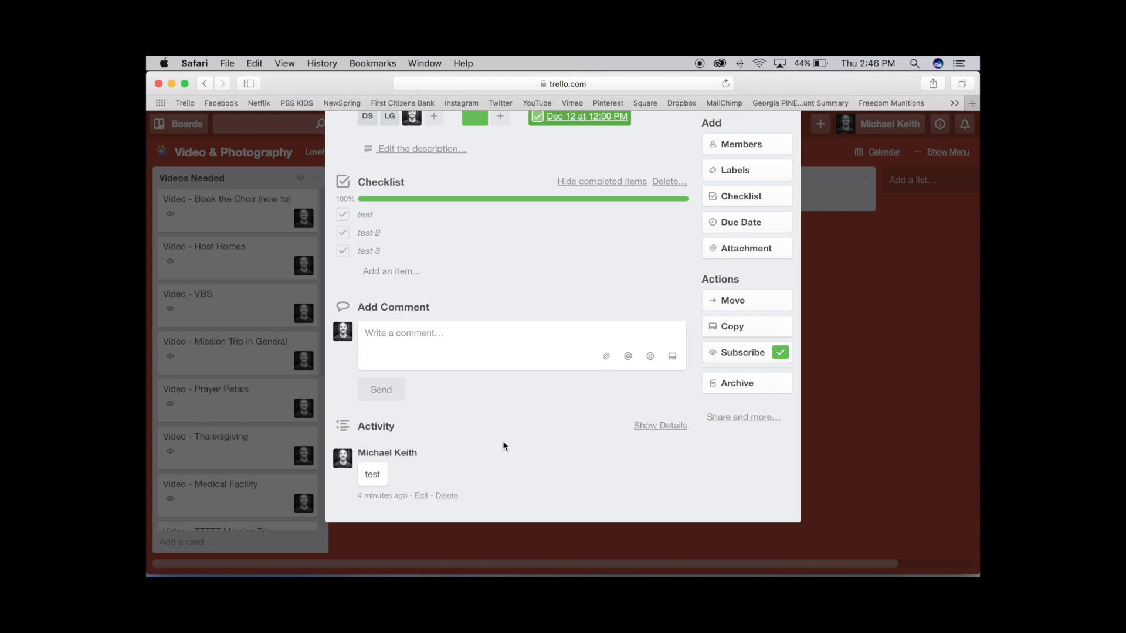
# - Review the Test 1 card's description, checklist and comment areas, and close the card to return to the board
pyautogui.scroll(3, 525, 439)
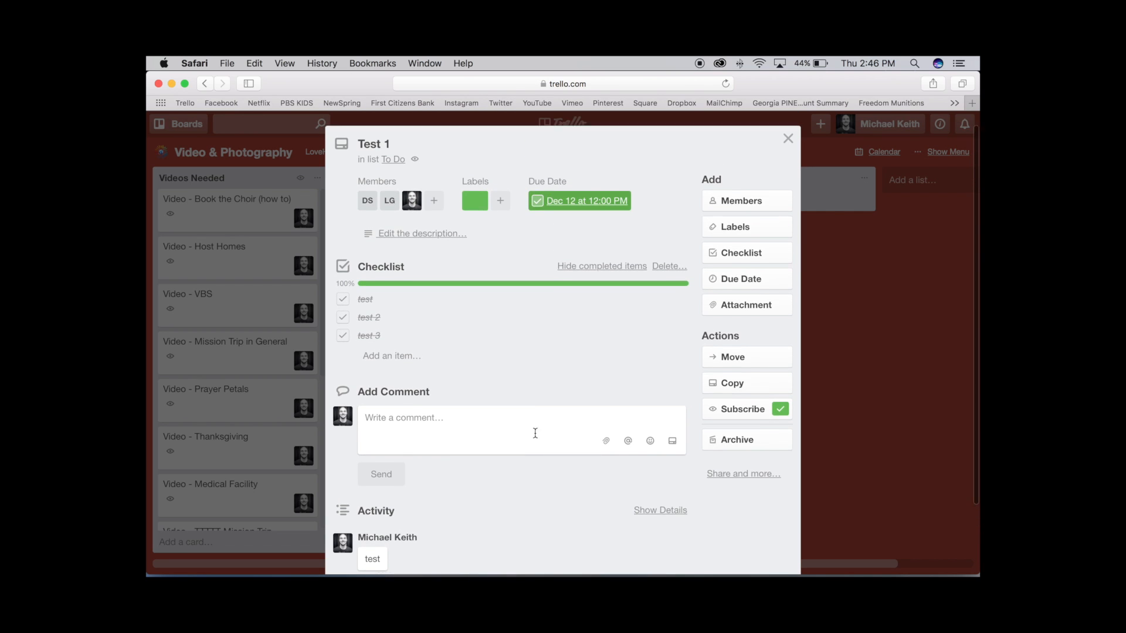
pyautogui.scroll(1, 535, 432)
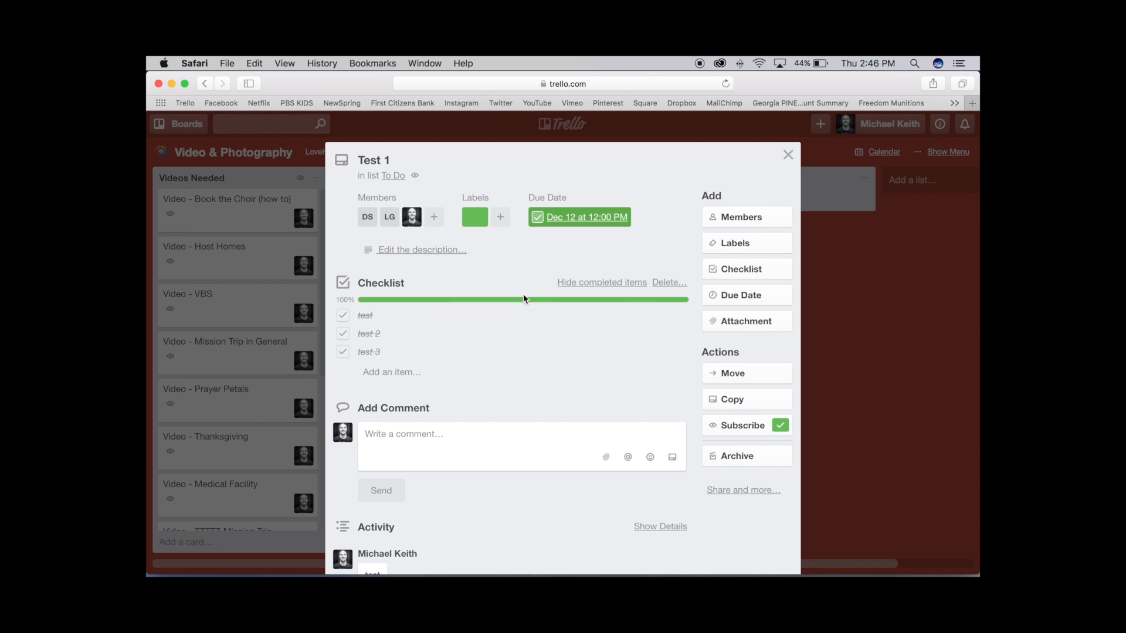
pyautogui.scroll(-3, 500, 369)
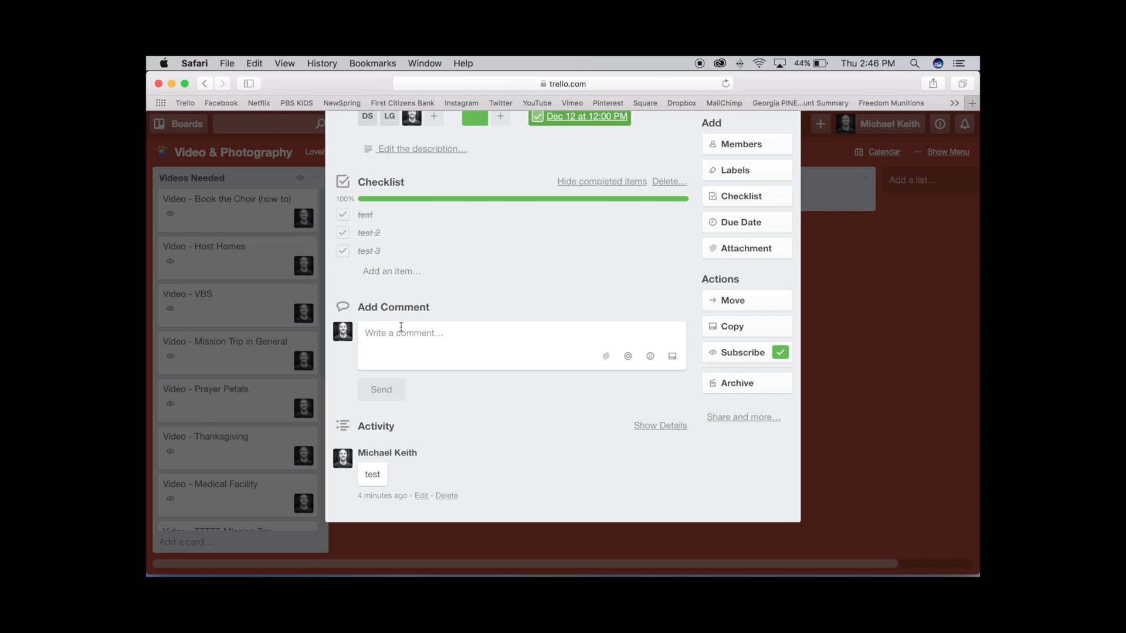
pyautogui.scroll(2, 454, 206)
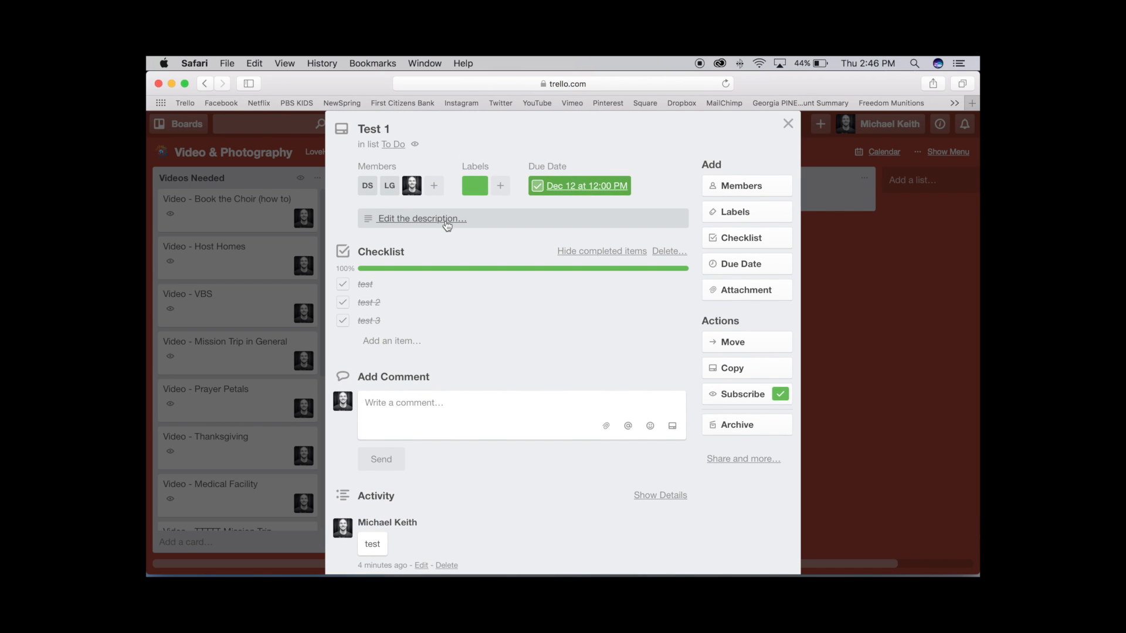
pyautogui.scroll(-2, 446, 223)
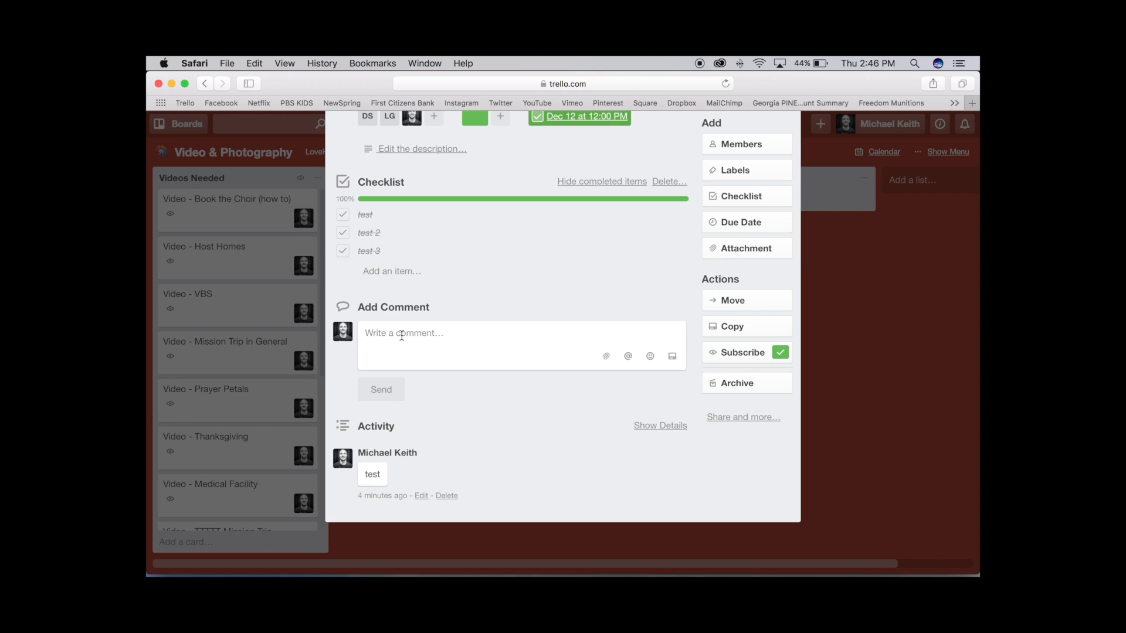
pyautogui.scroll(3, 402, 335)
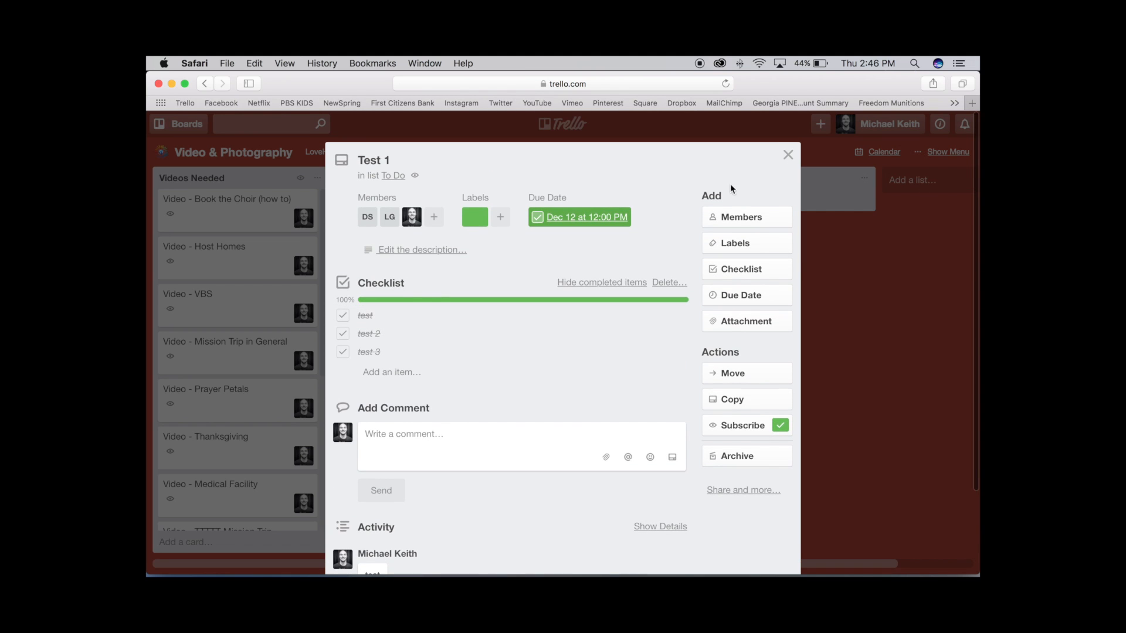
pyautogui.click(788, 156)
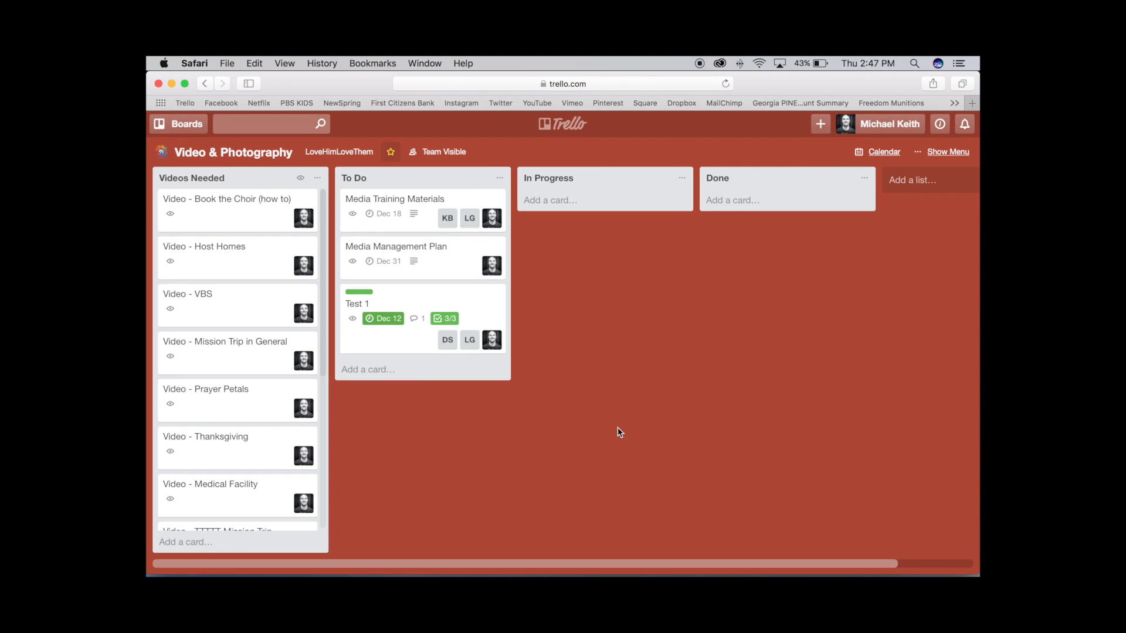